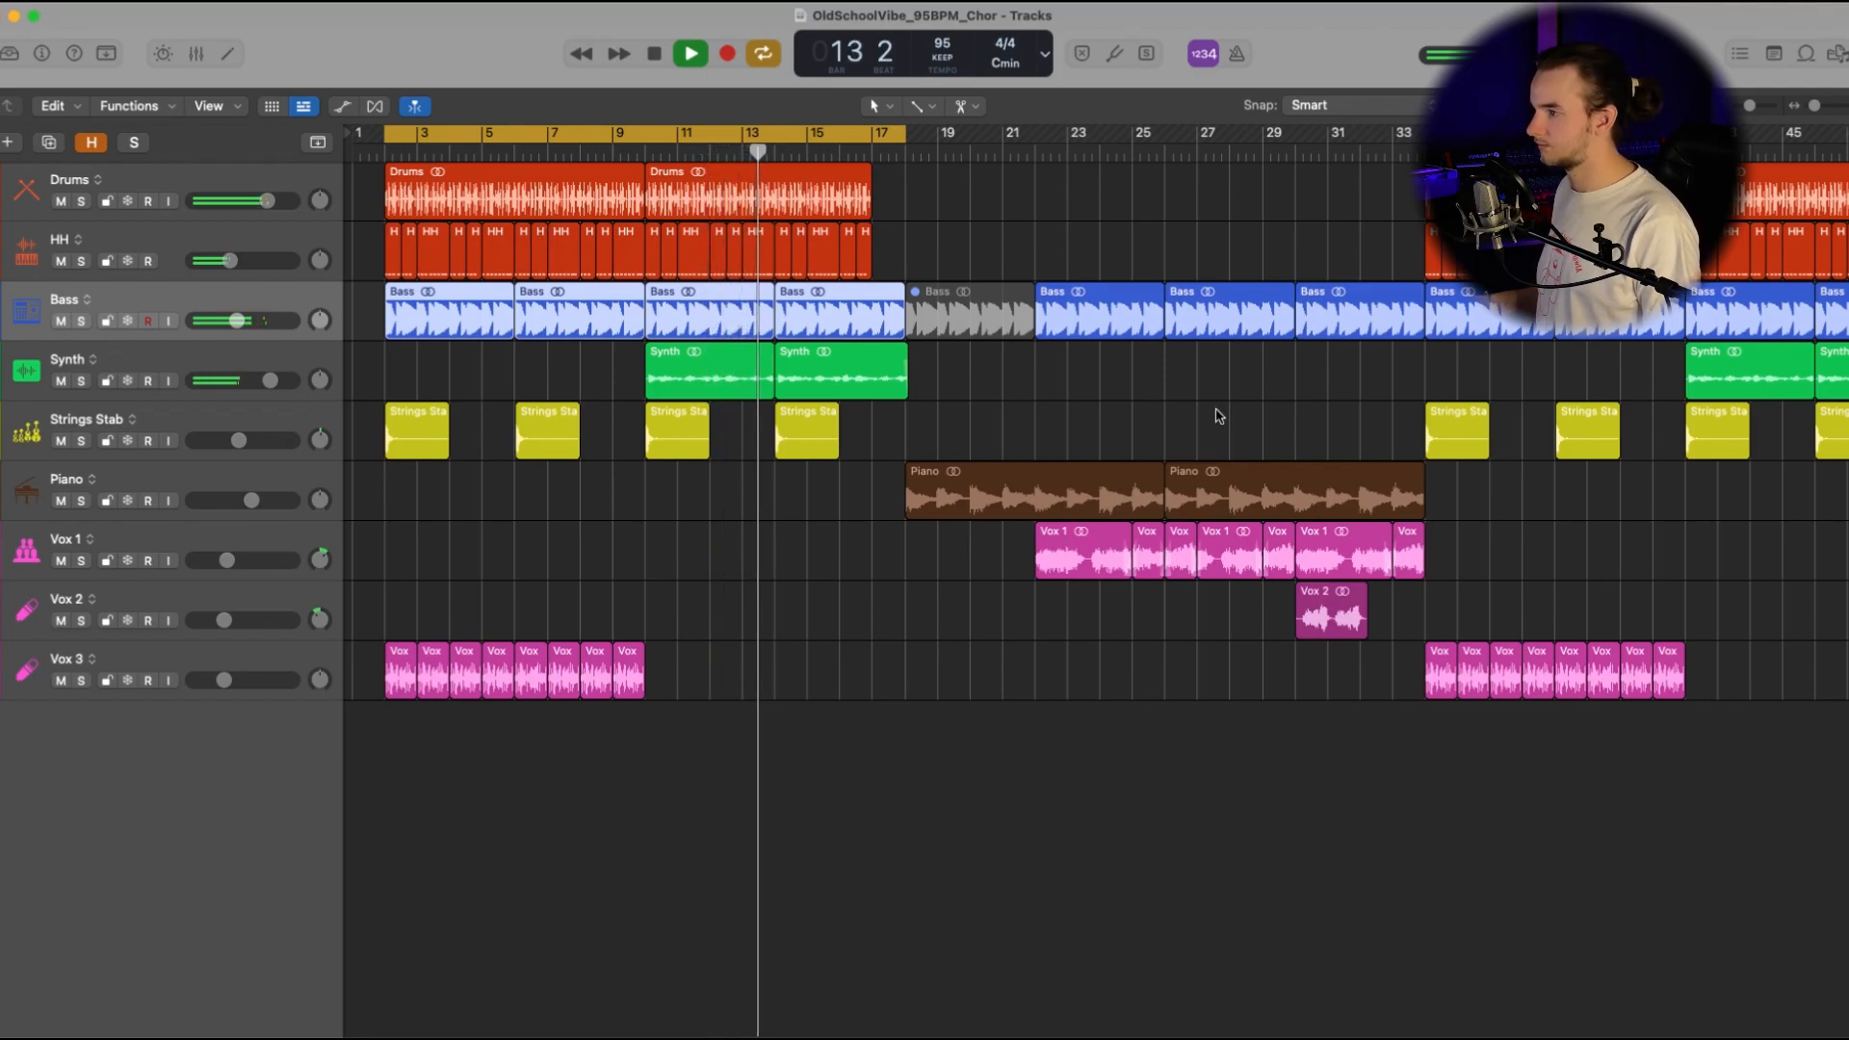
Step: Stop playback, show the mixer, and reposition the Bass Rider plug-in window of the Bass track
key("x")
key("space")
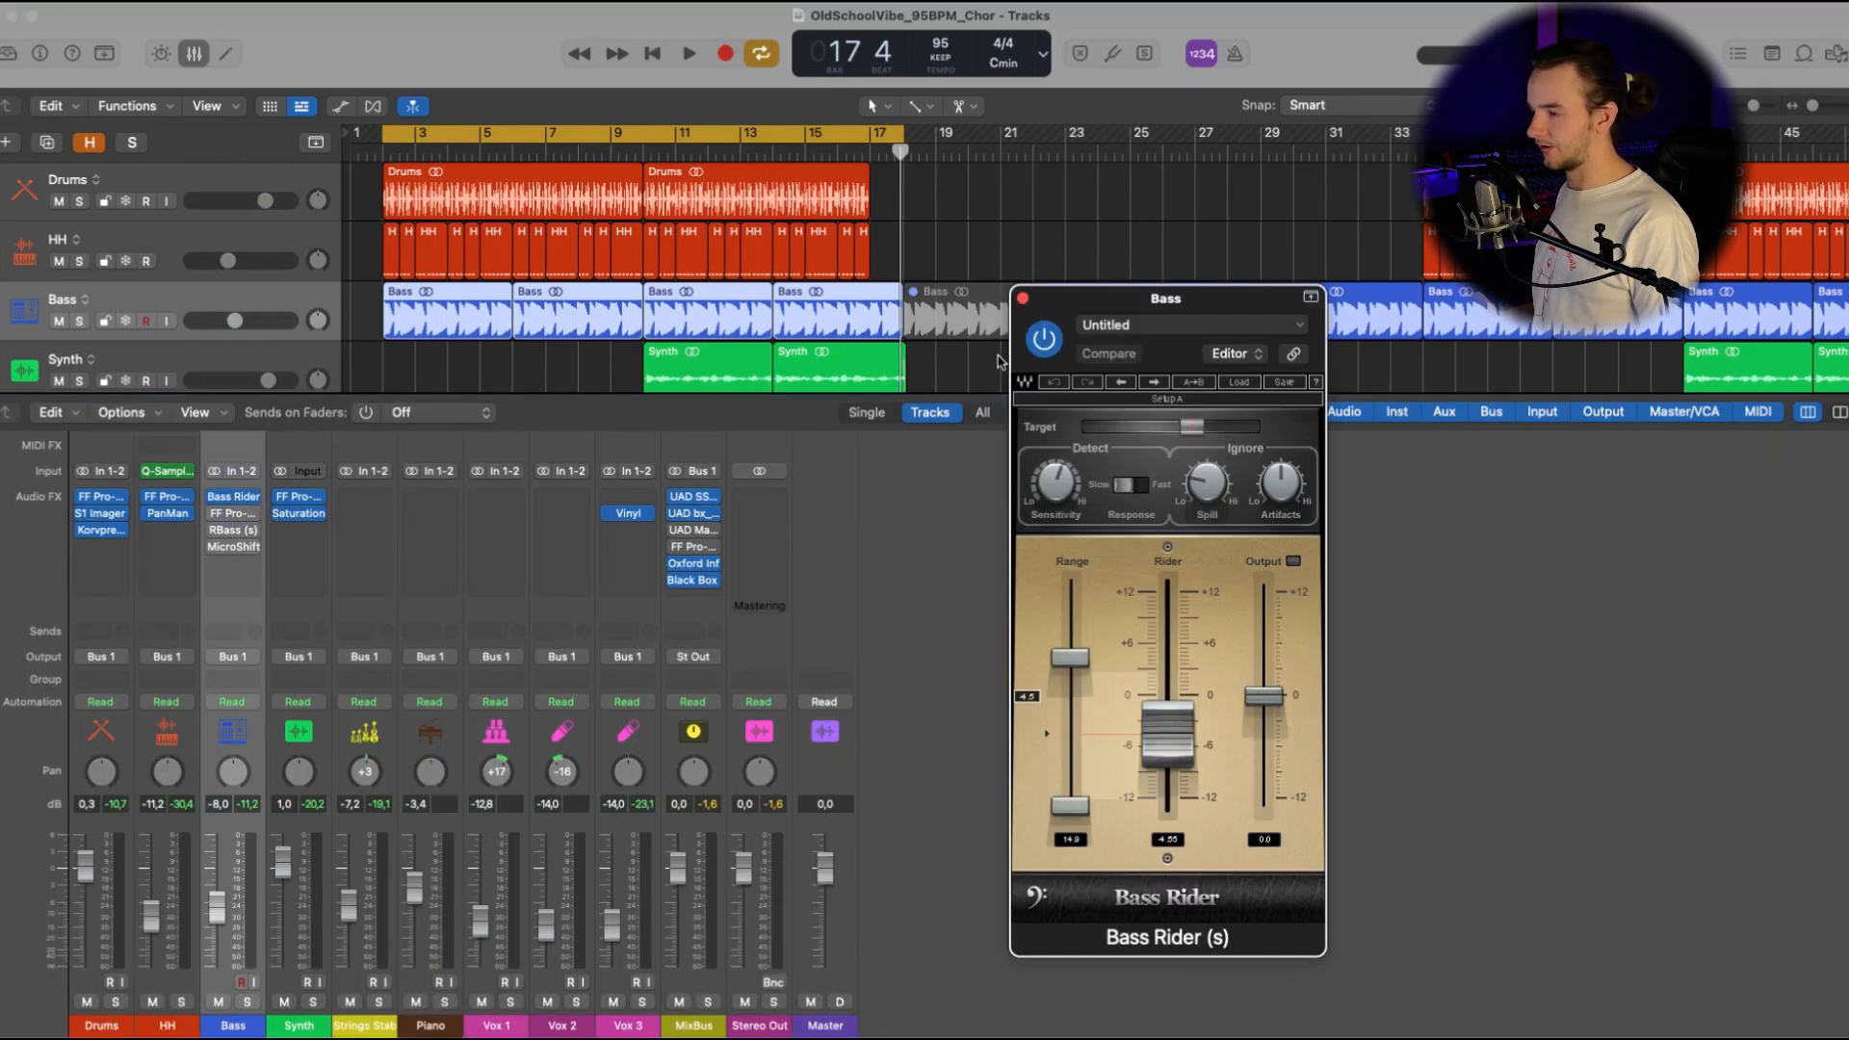
left_click_drag(1228, 300, 1228, 293)
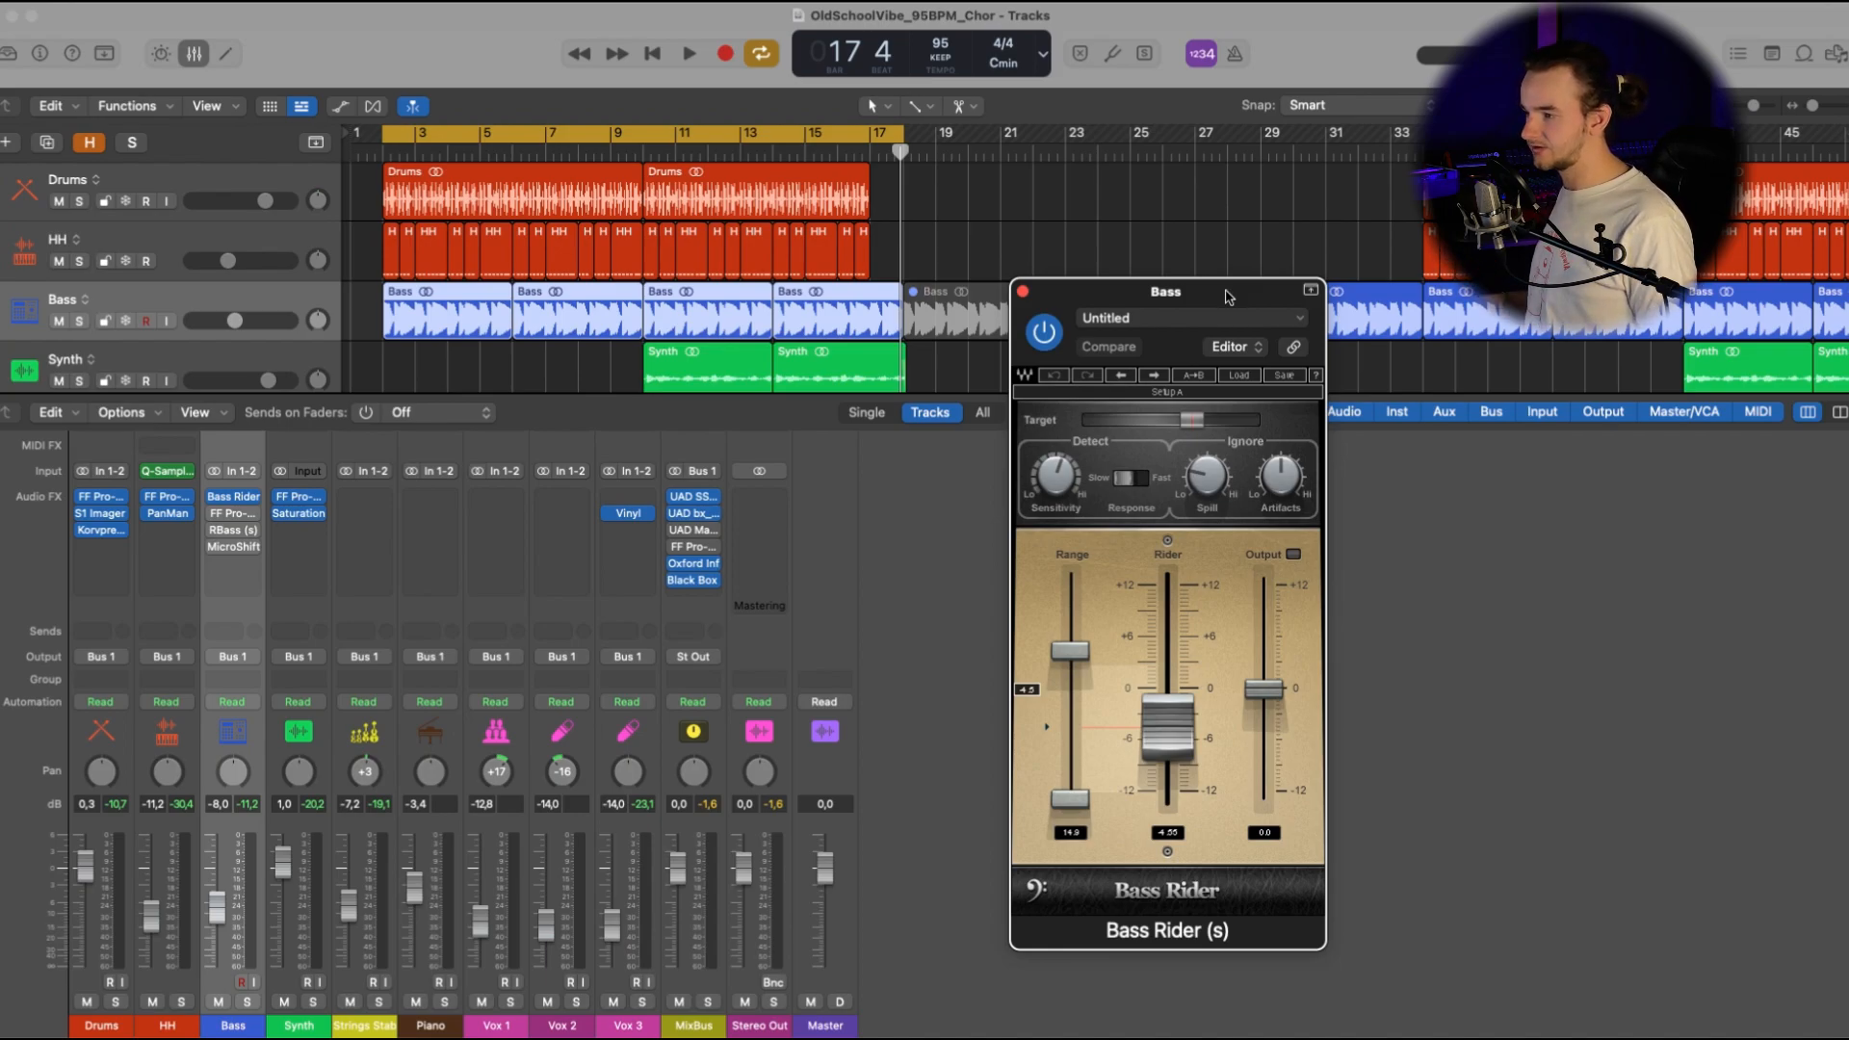
left_click_drag(1228, 297, 1218, 277)
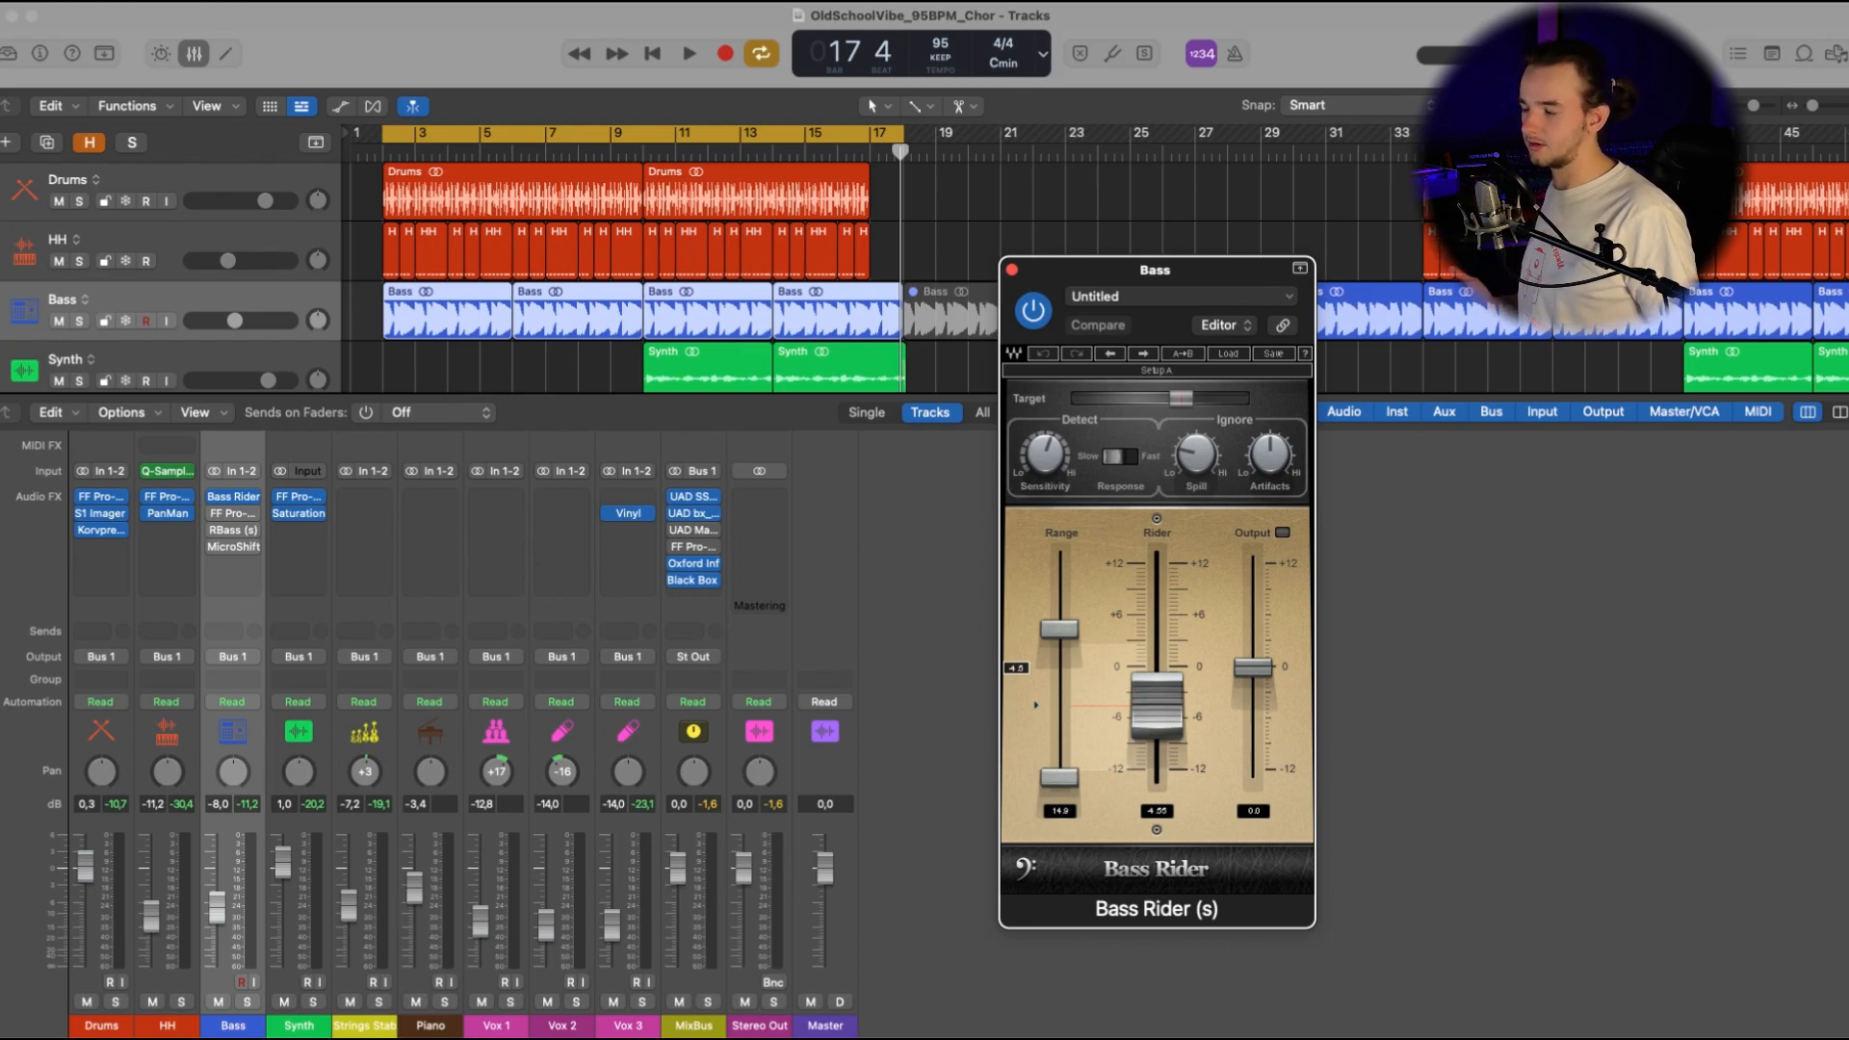
Step: Bypass Bass Rider, solo the Bass track, and play it to hear the bass without the plug-in
left_click(1034, 312)
key("s")
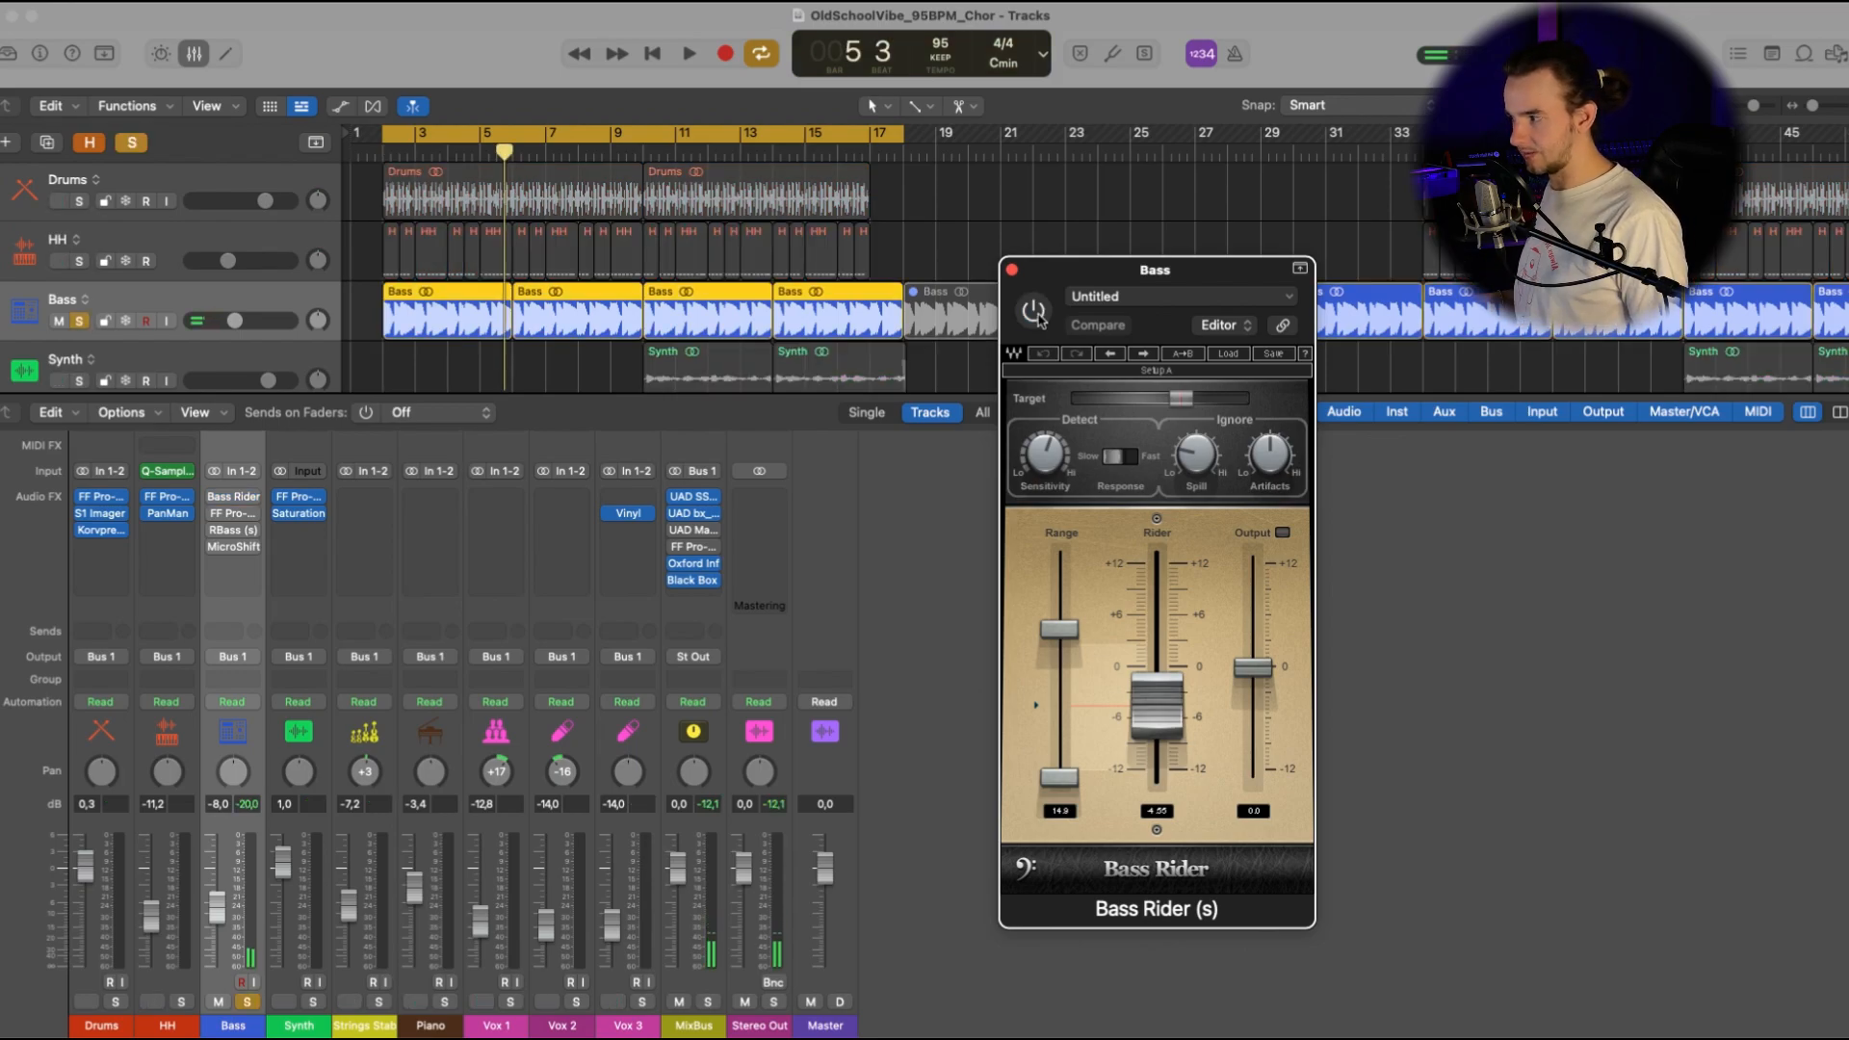
key("space")
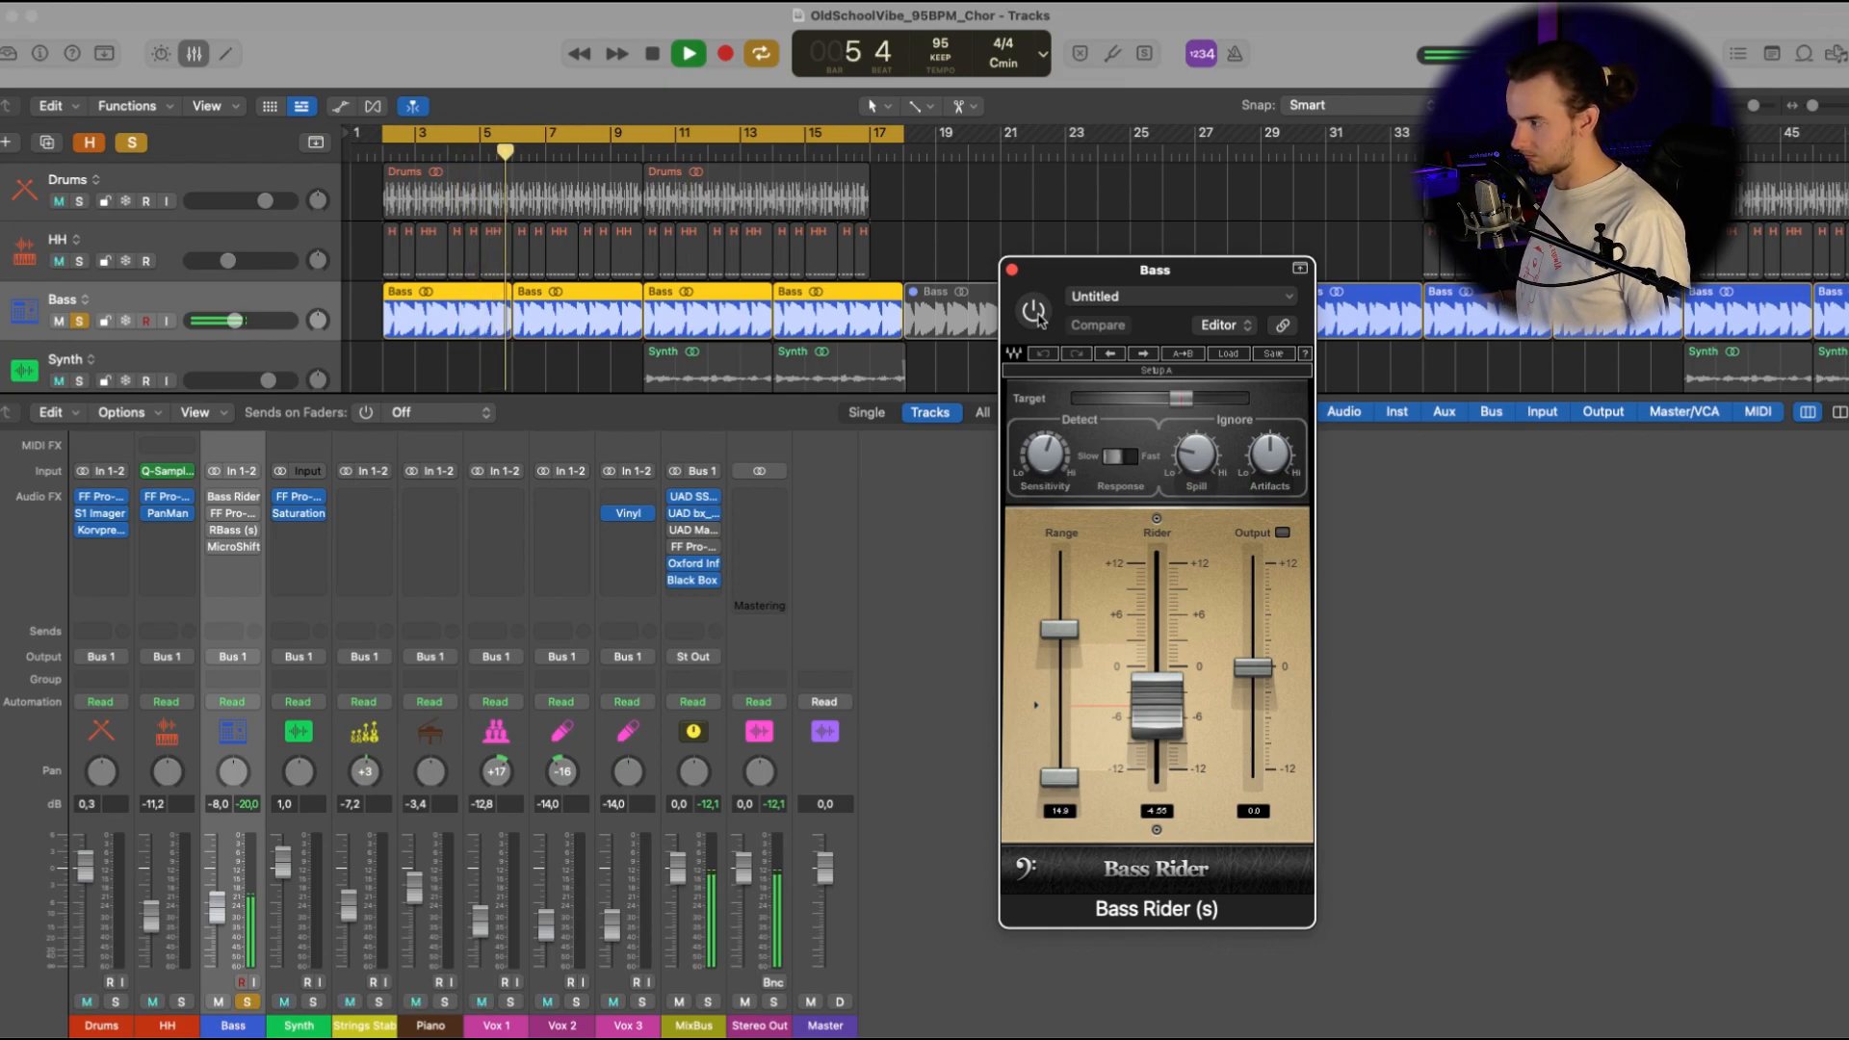
key("space")
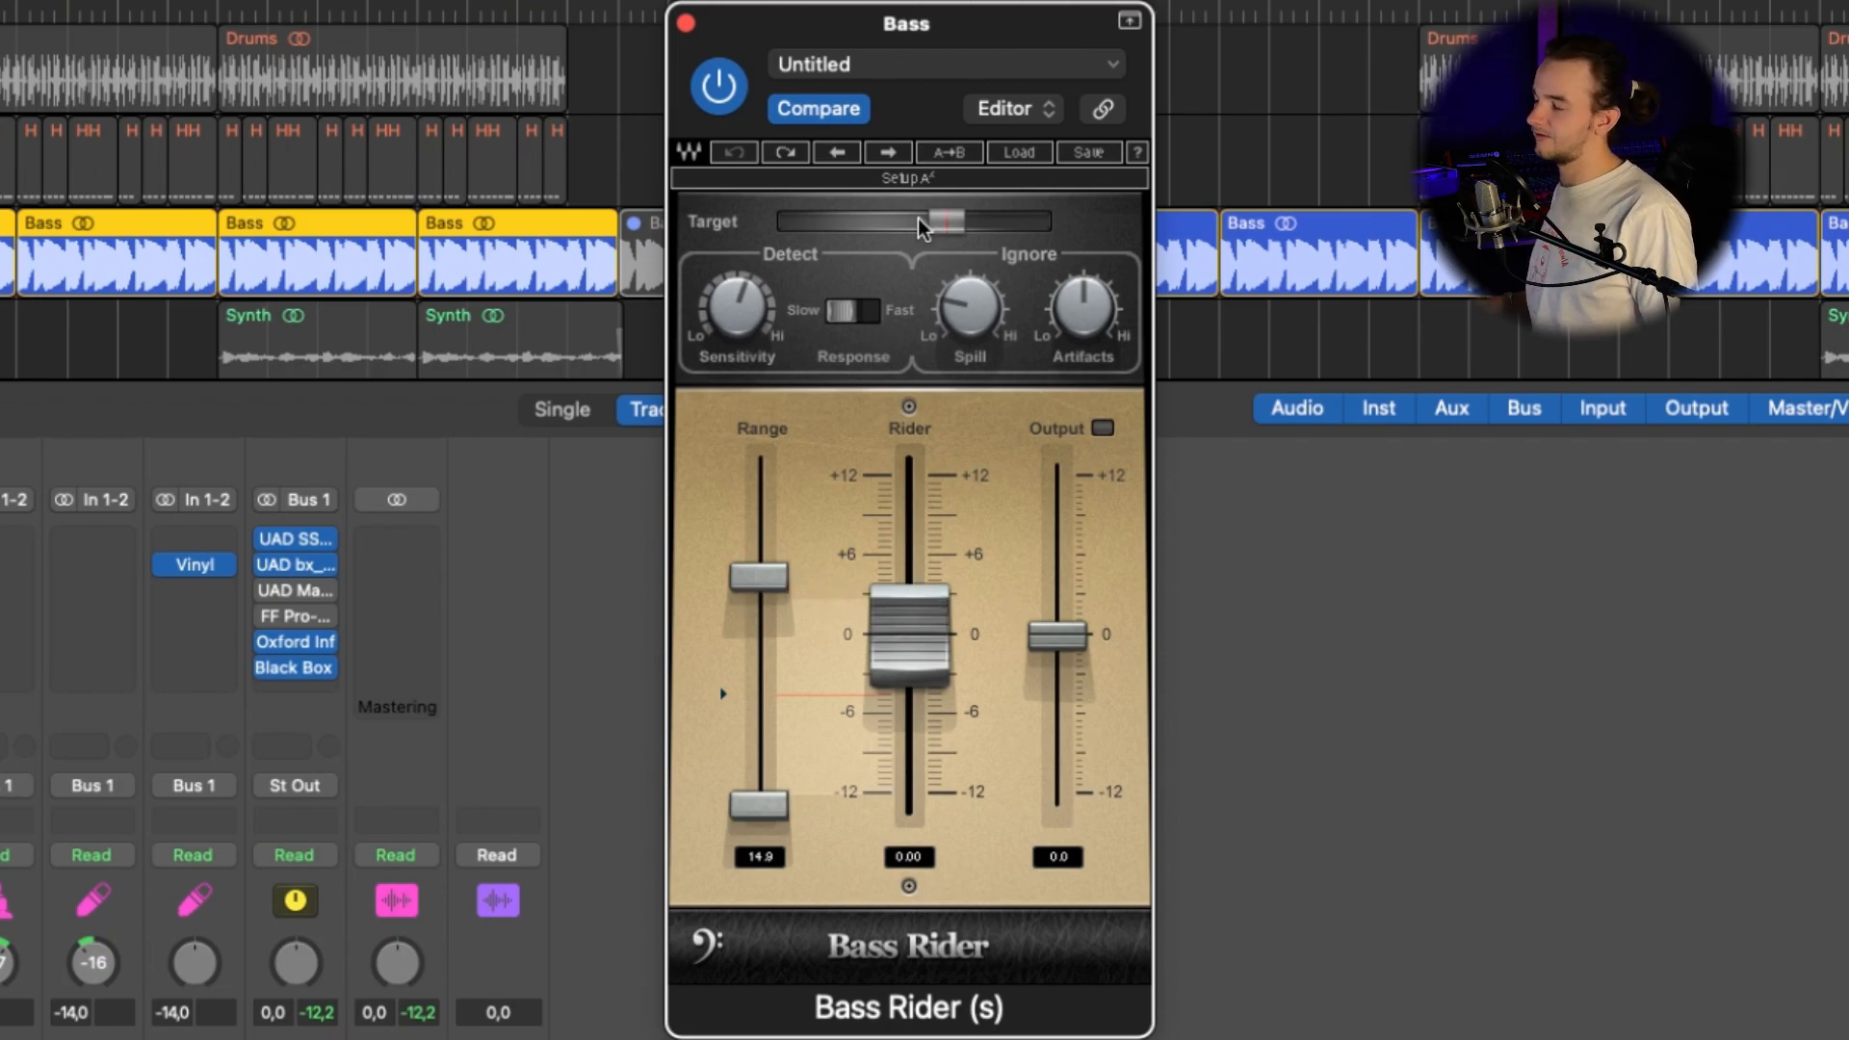
Step: Play the soloed bass and switch Bass Rider off and on to compare its level riding
mouse_move(957, 231)
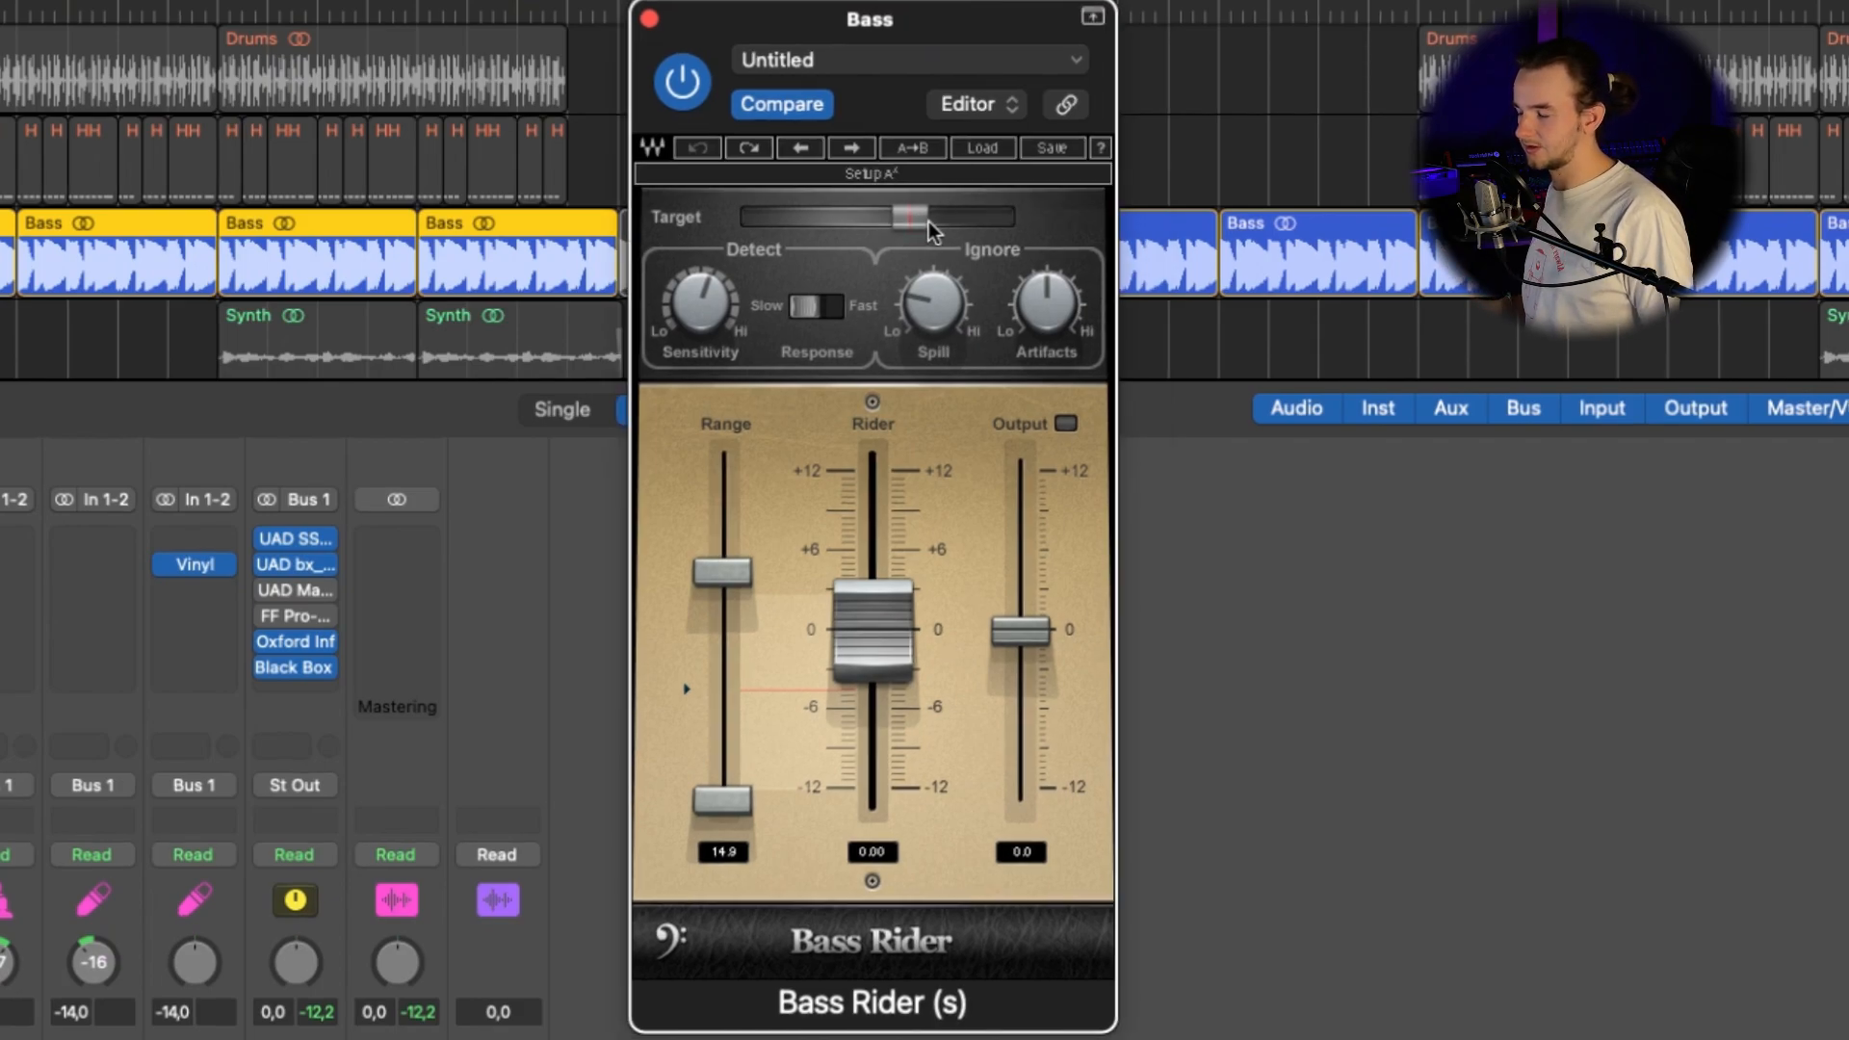
mouse_move(919, 224)
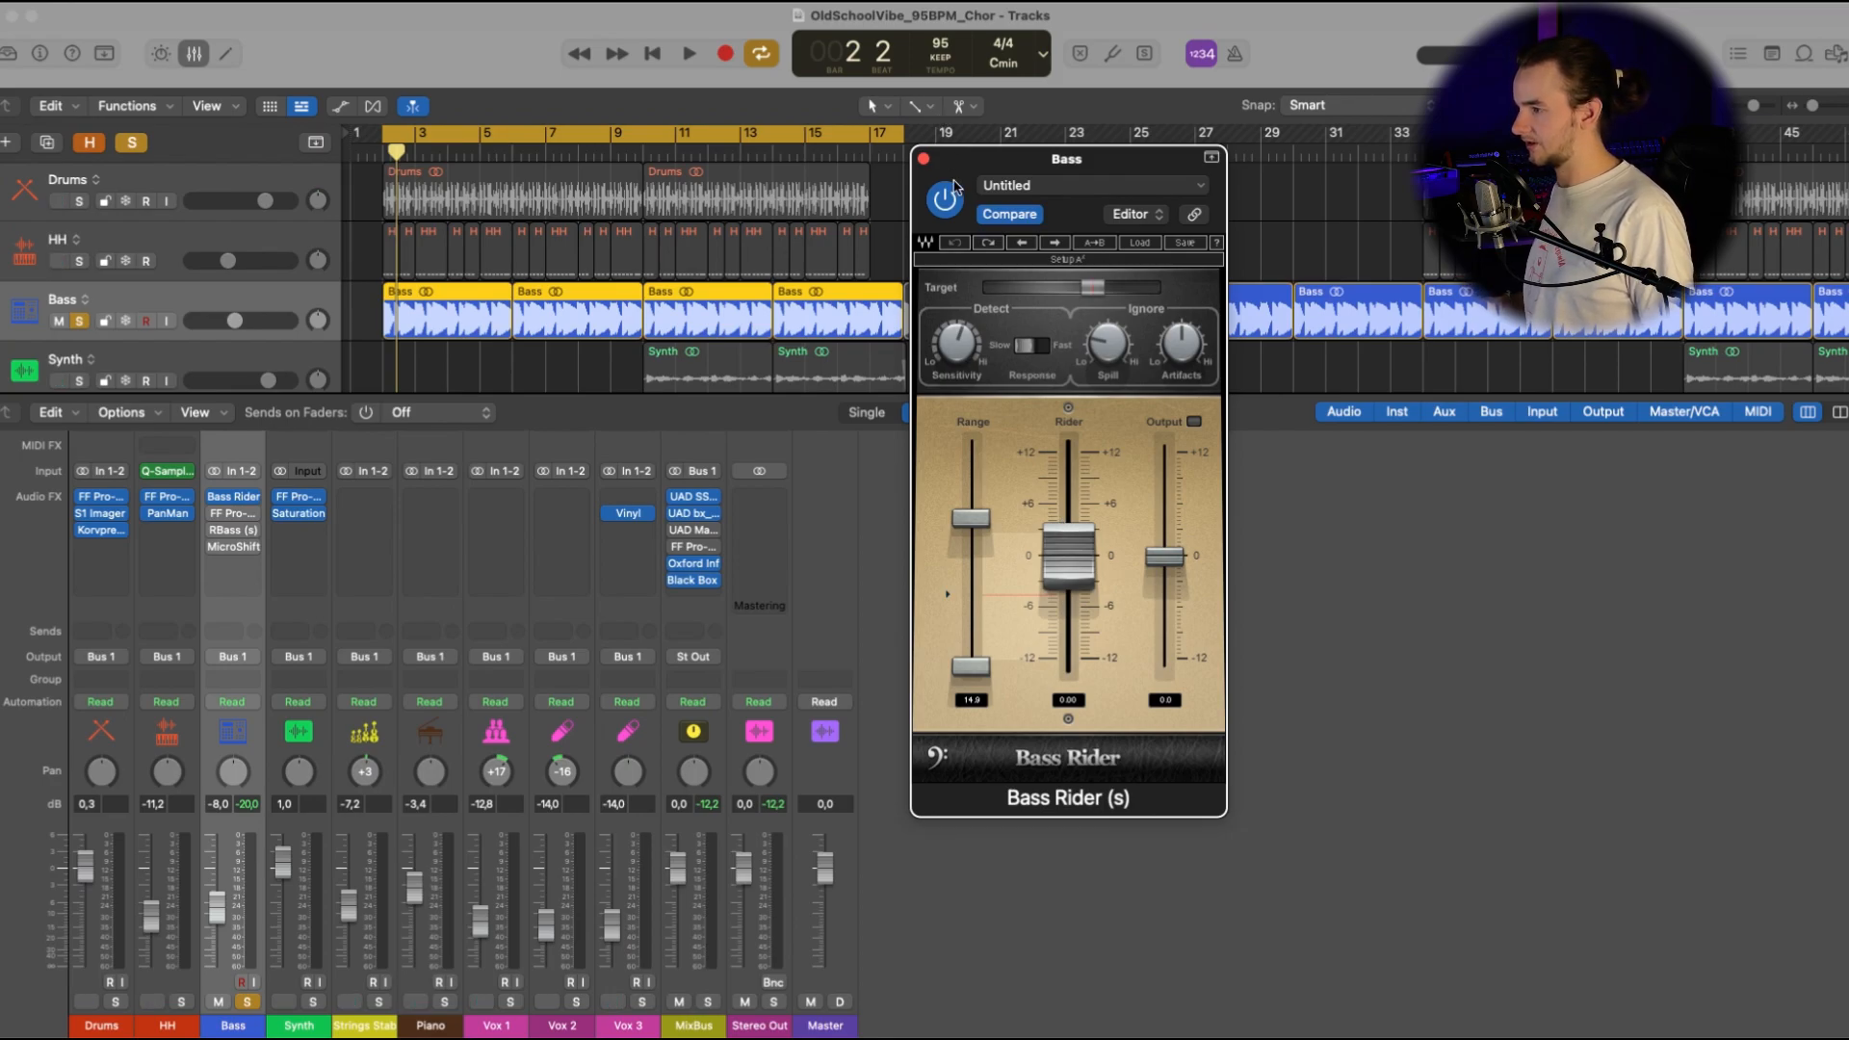
key("space")
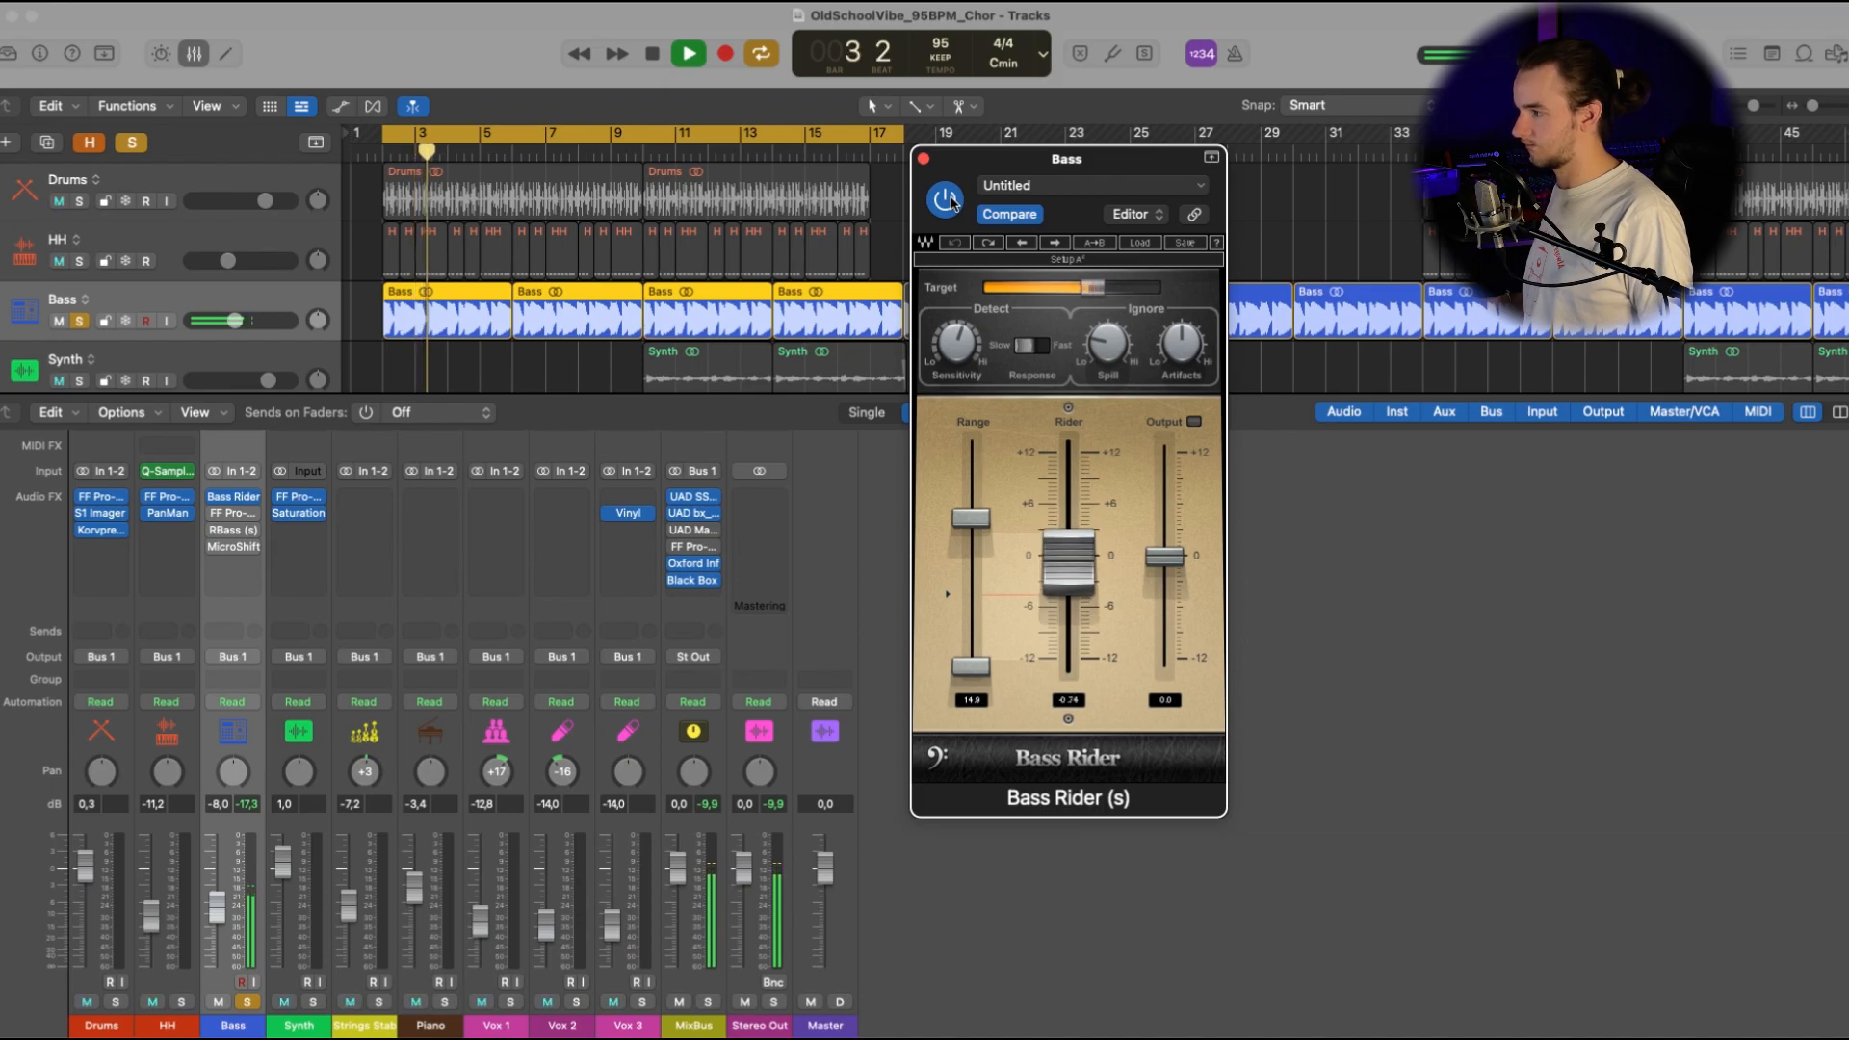
left_click(947, 200)
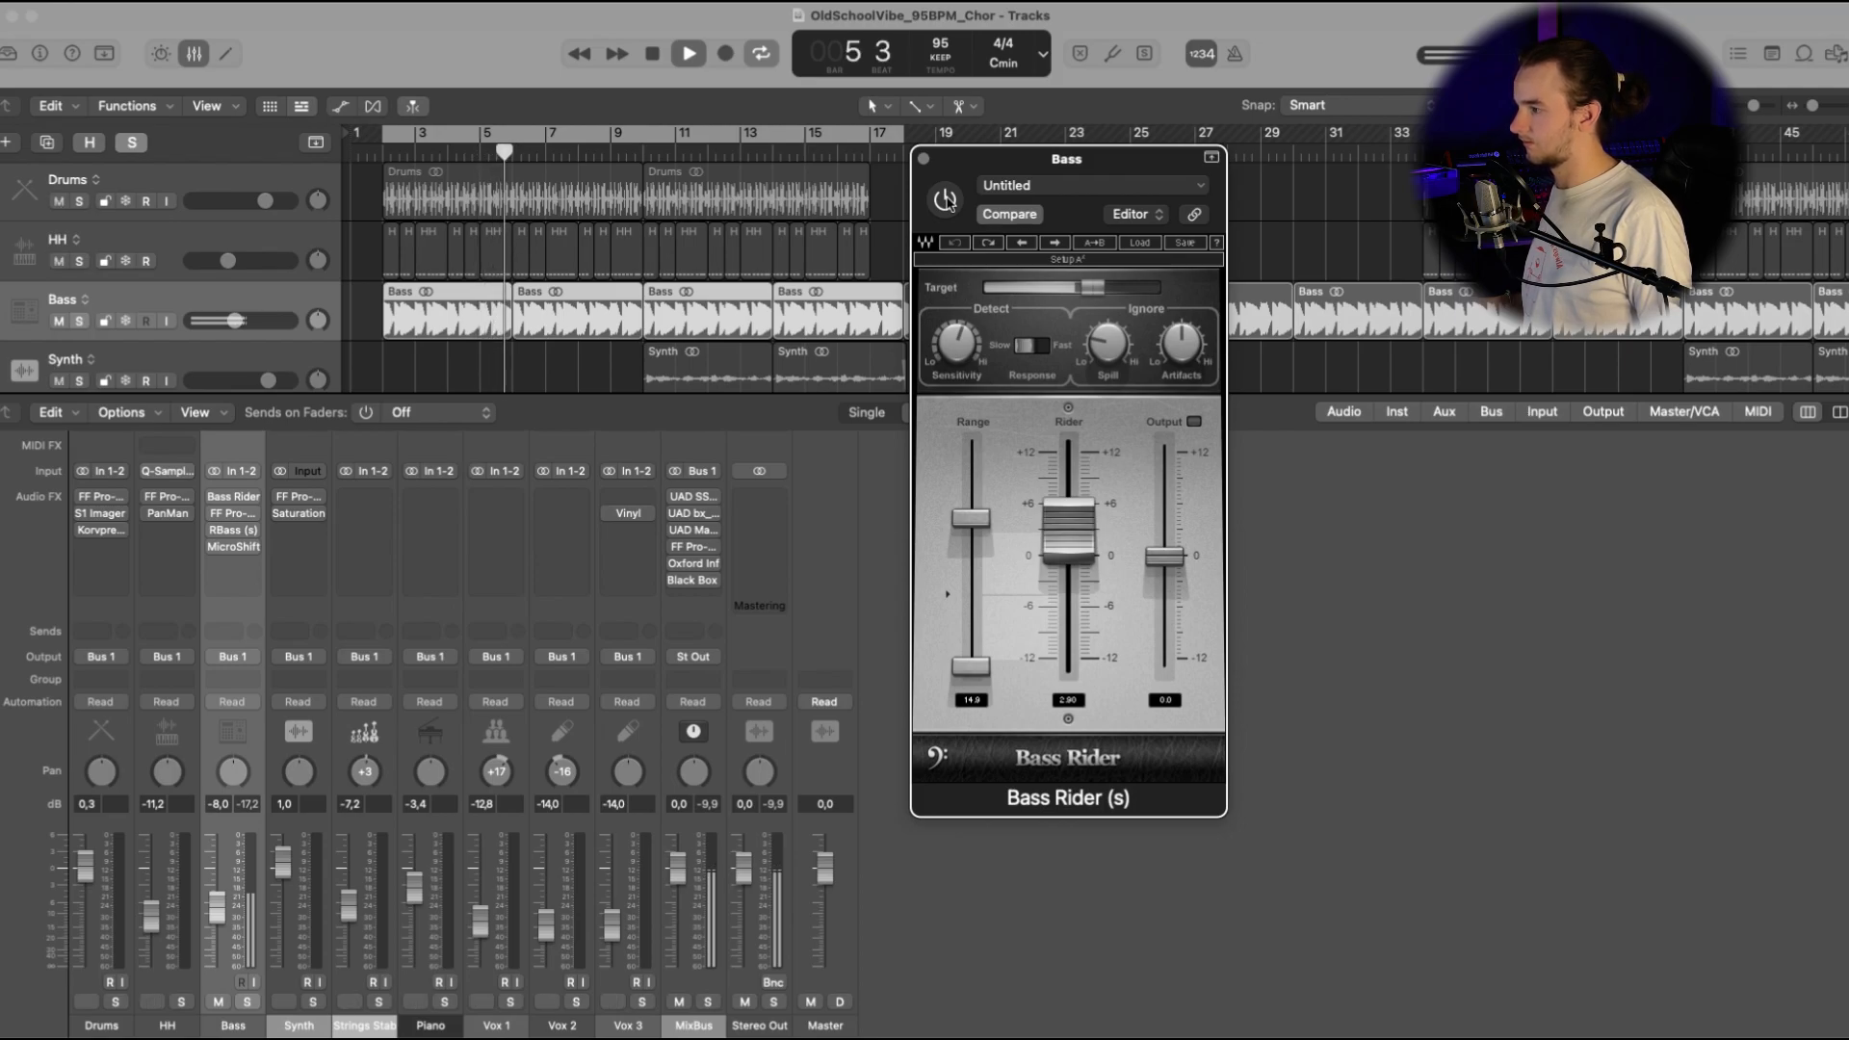
left_click(948, 199)
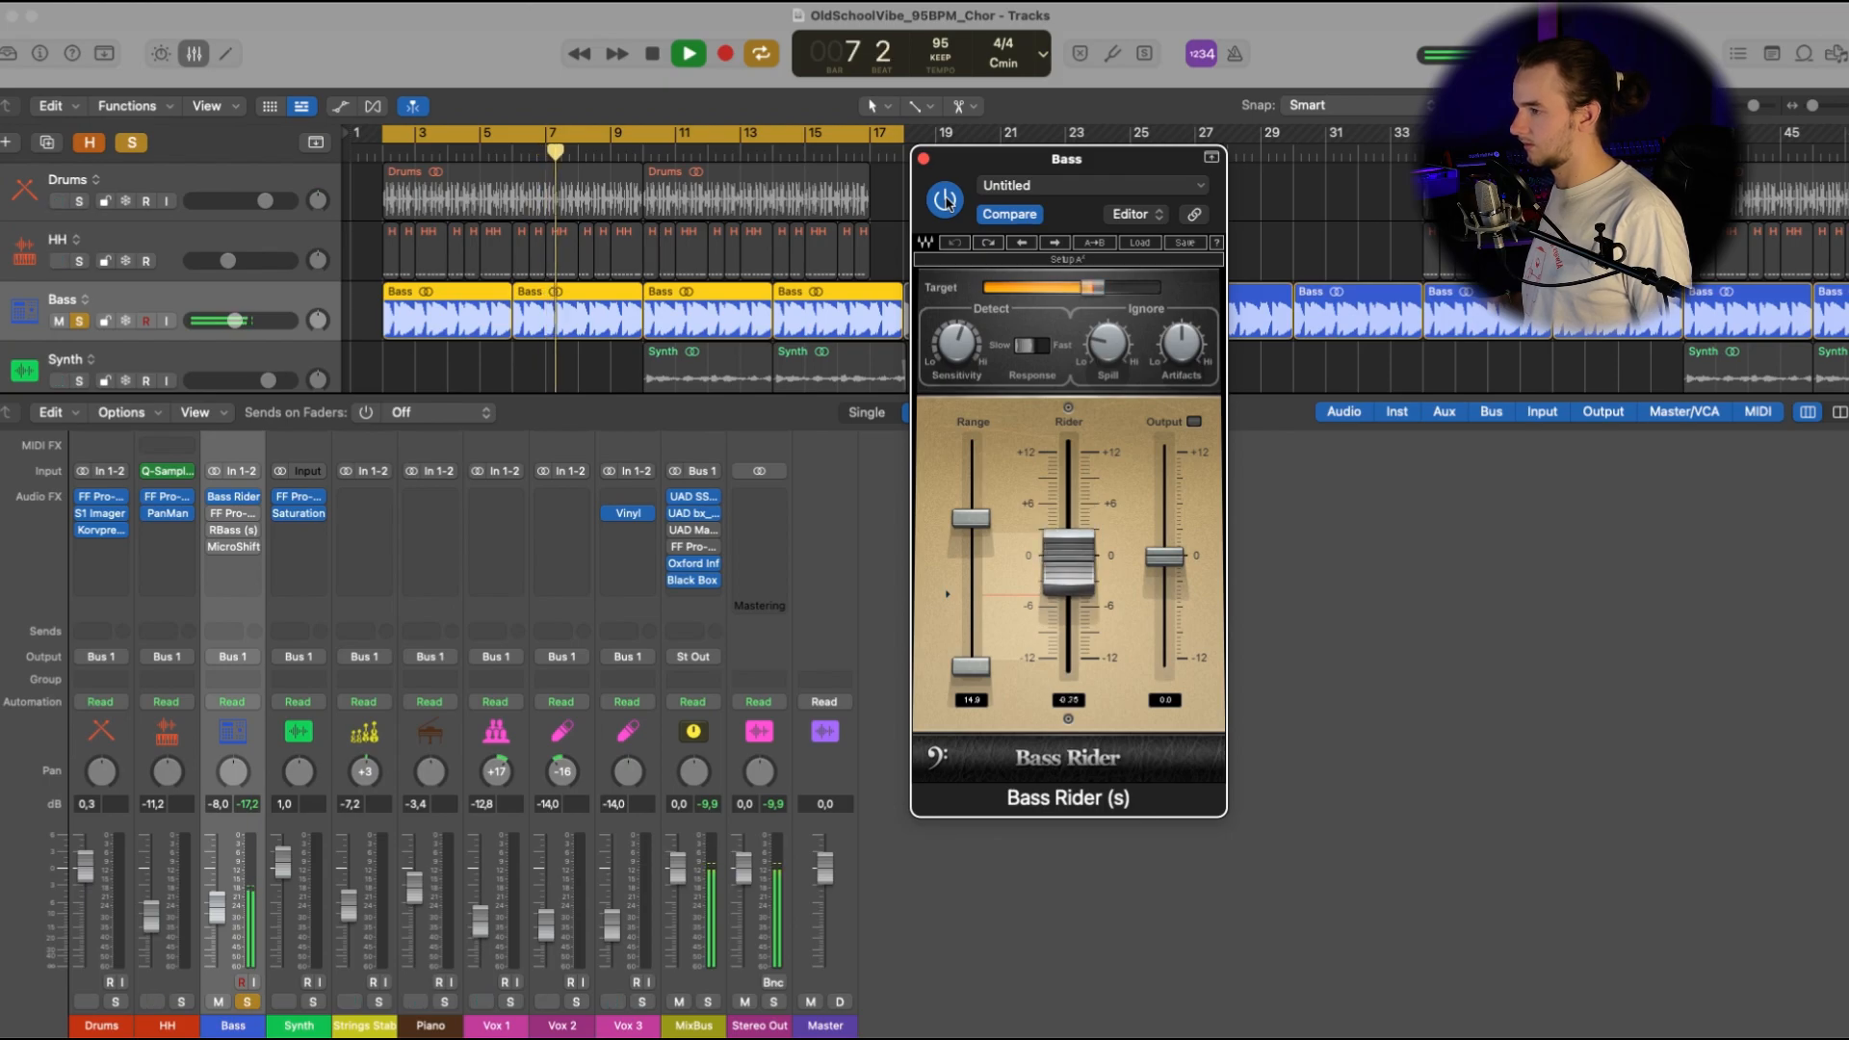
left_click(948, 200)
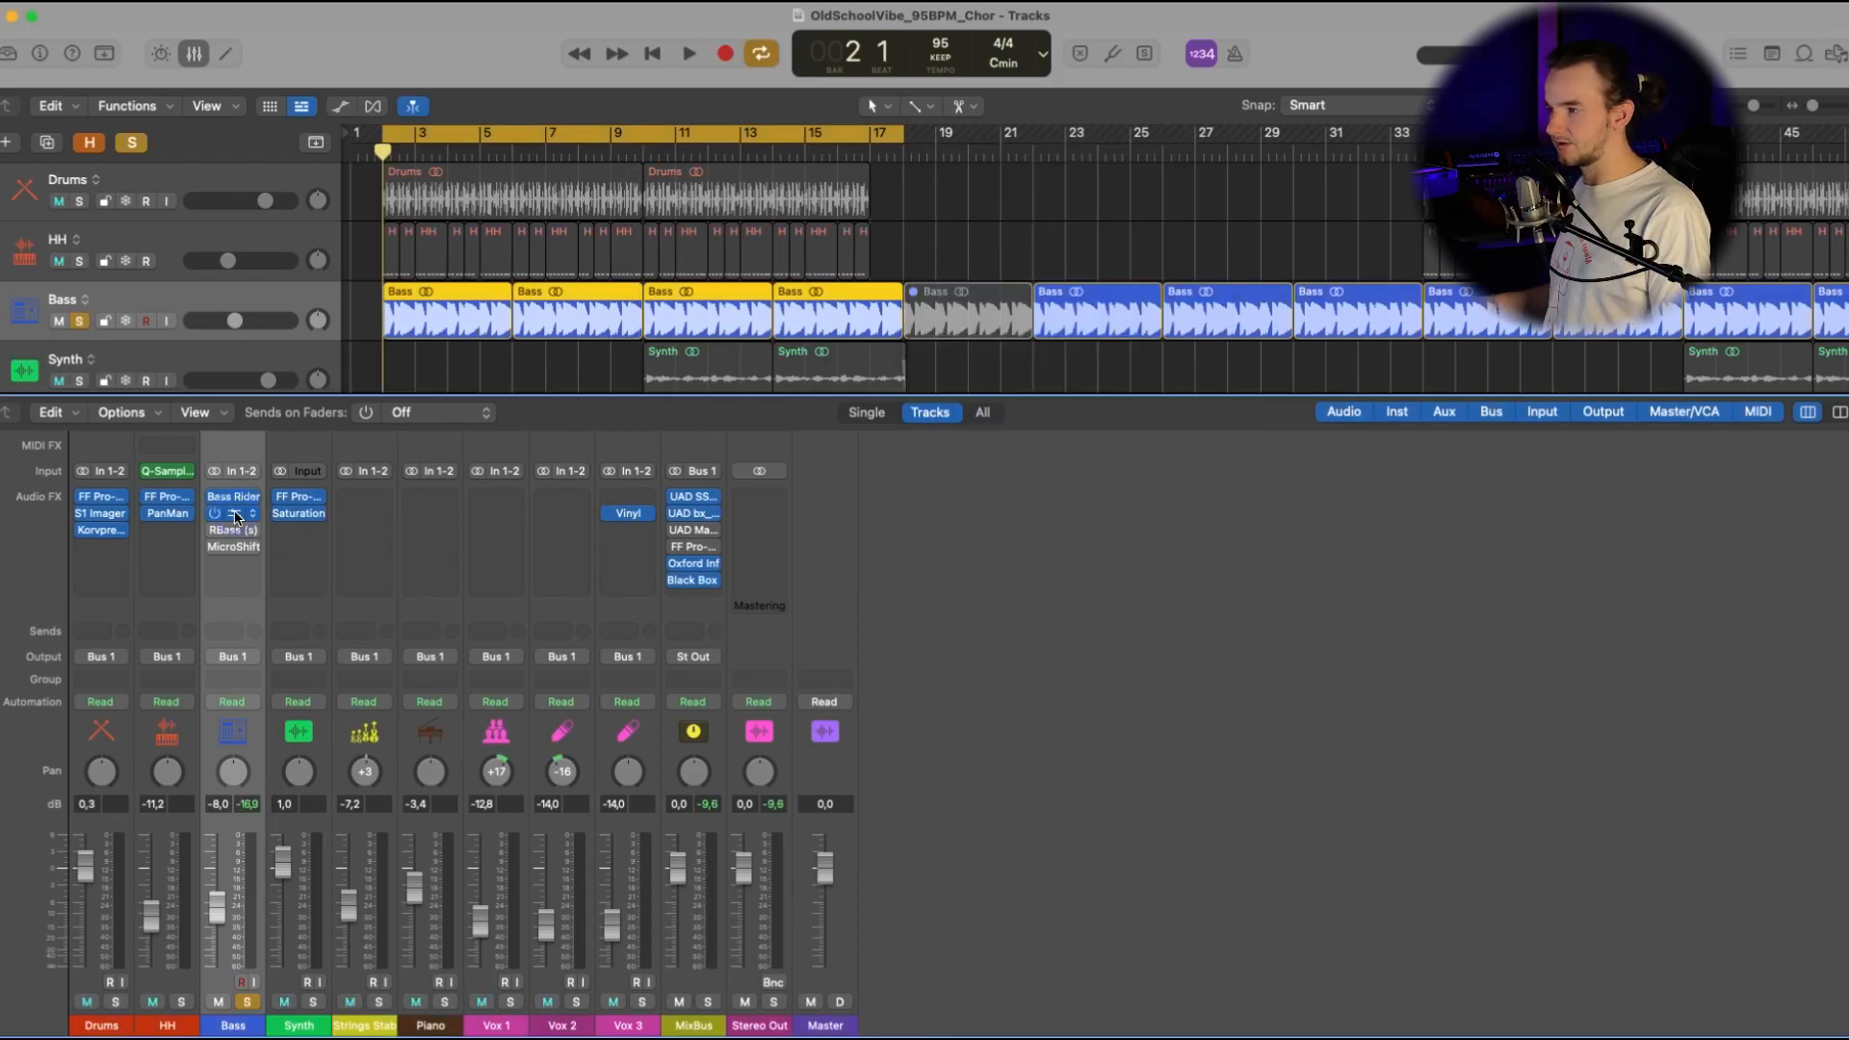
Step: Activate FF Pro-Q 3 on the Bass track and audition its cut band at 173.59 Hz
left_click(233, 513)
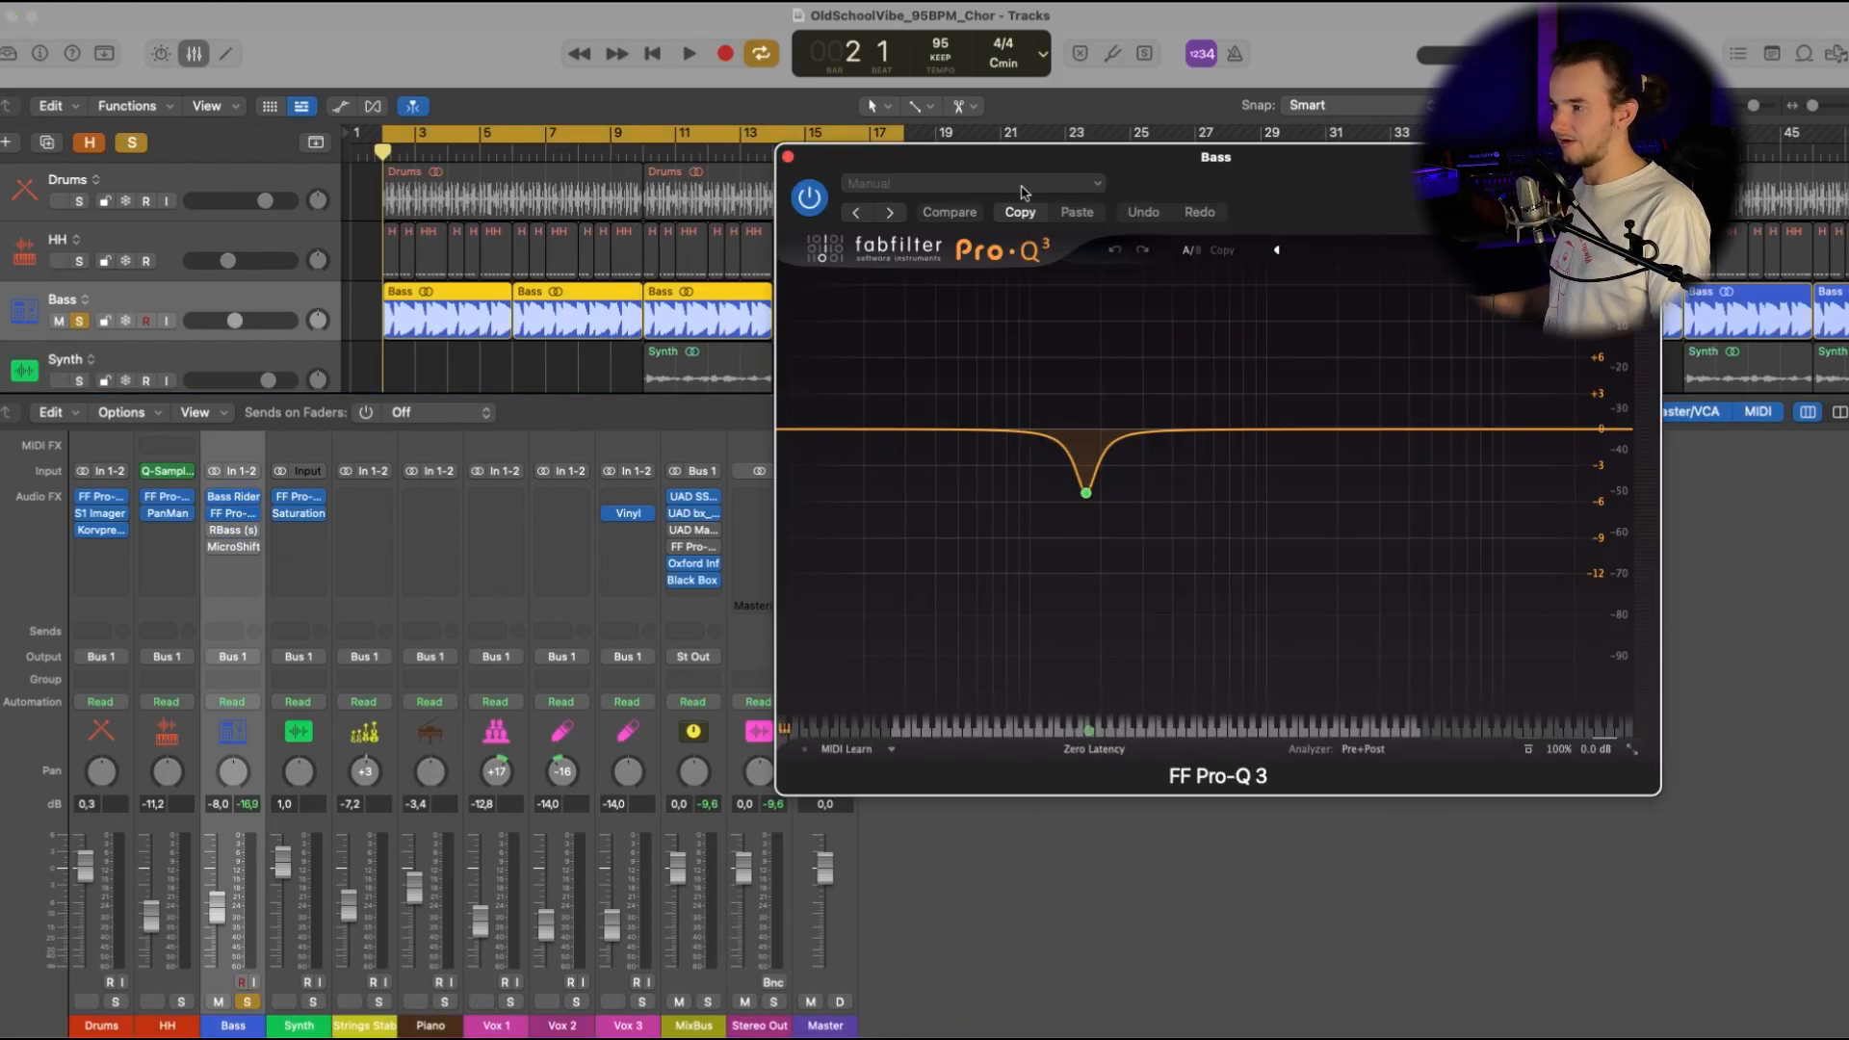
left_click_drag(1241, 169, 1270, 157)
key("space")
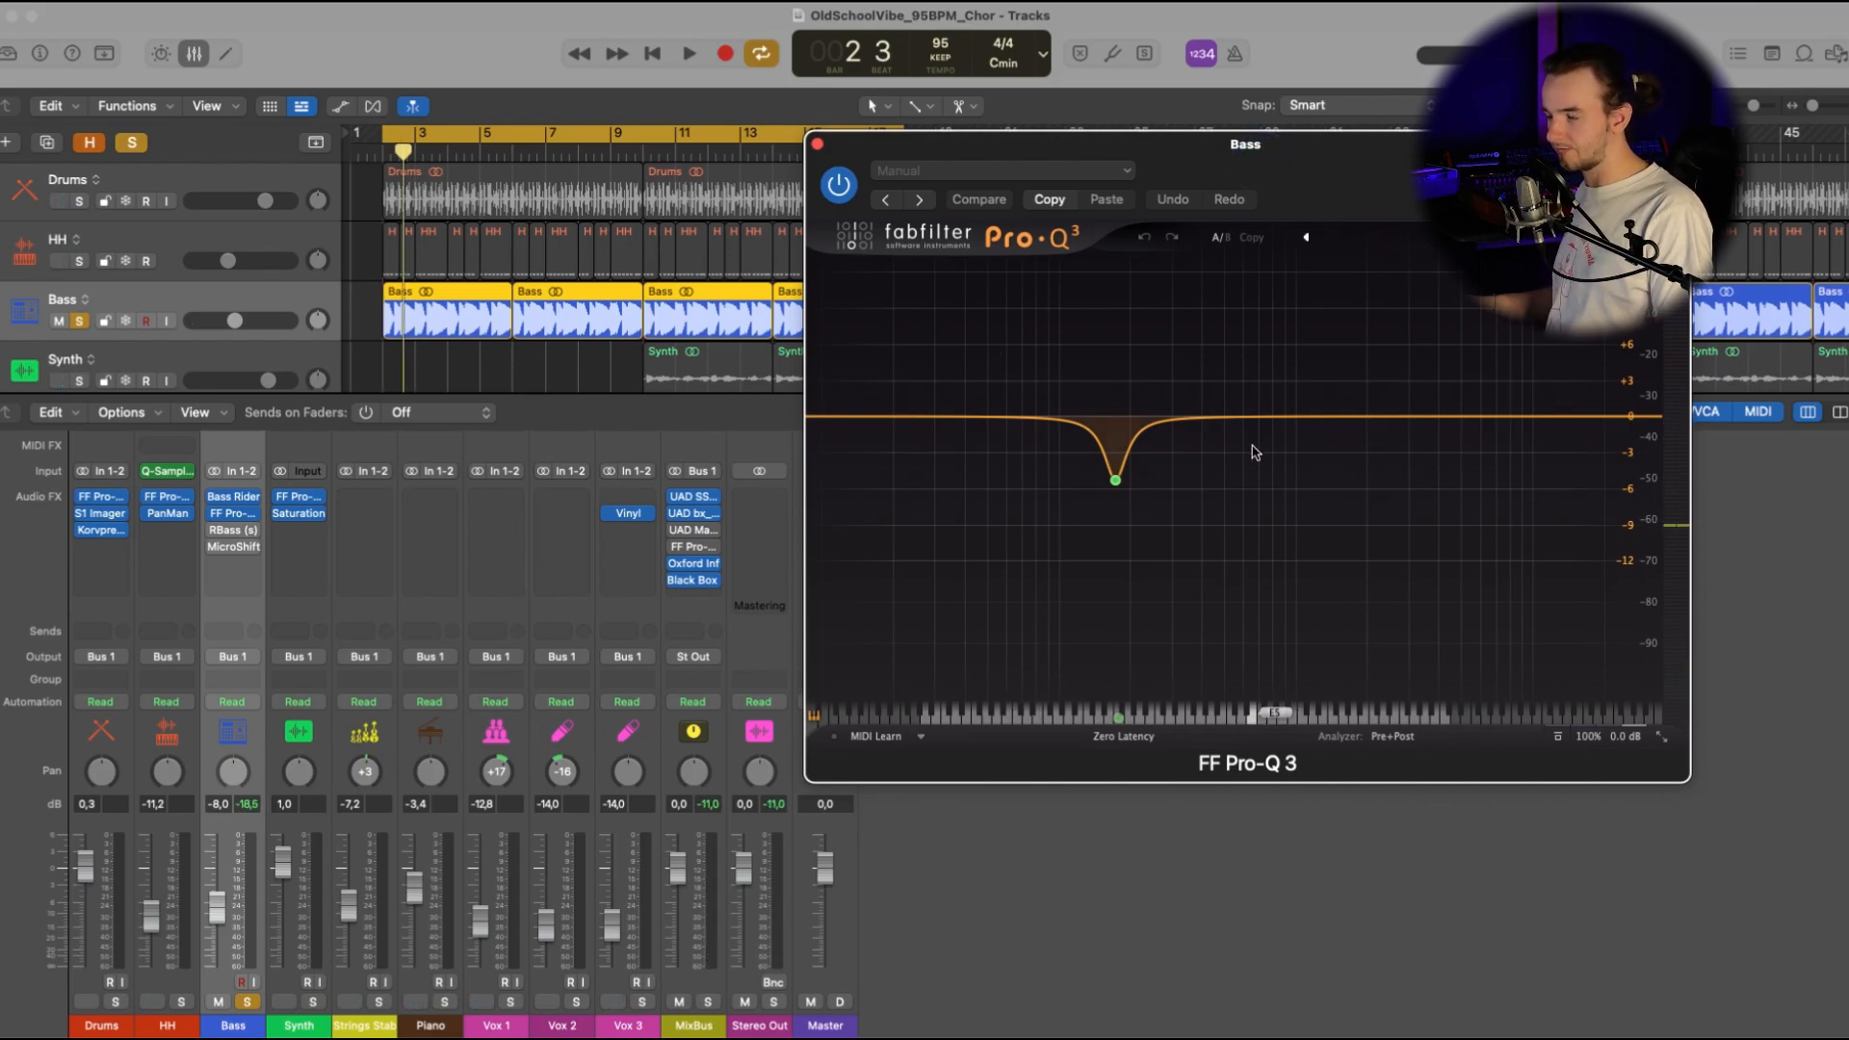
left_click(1144, 515)
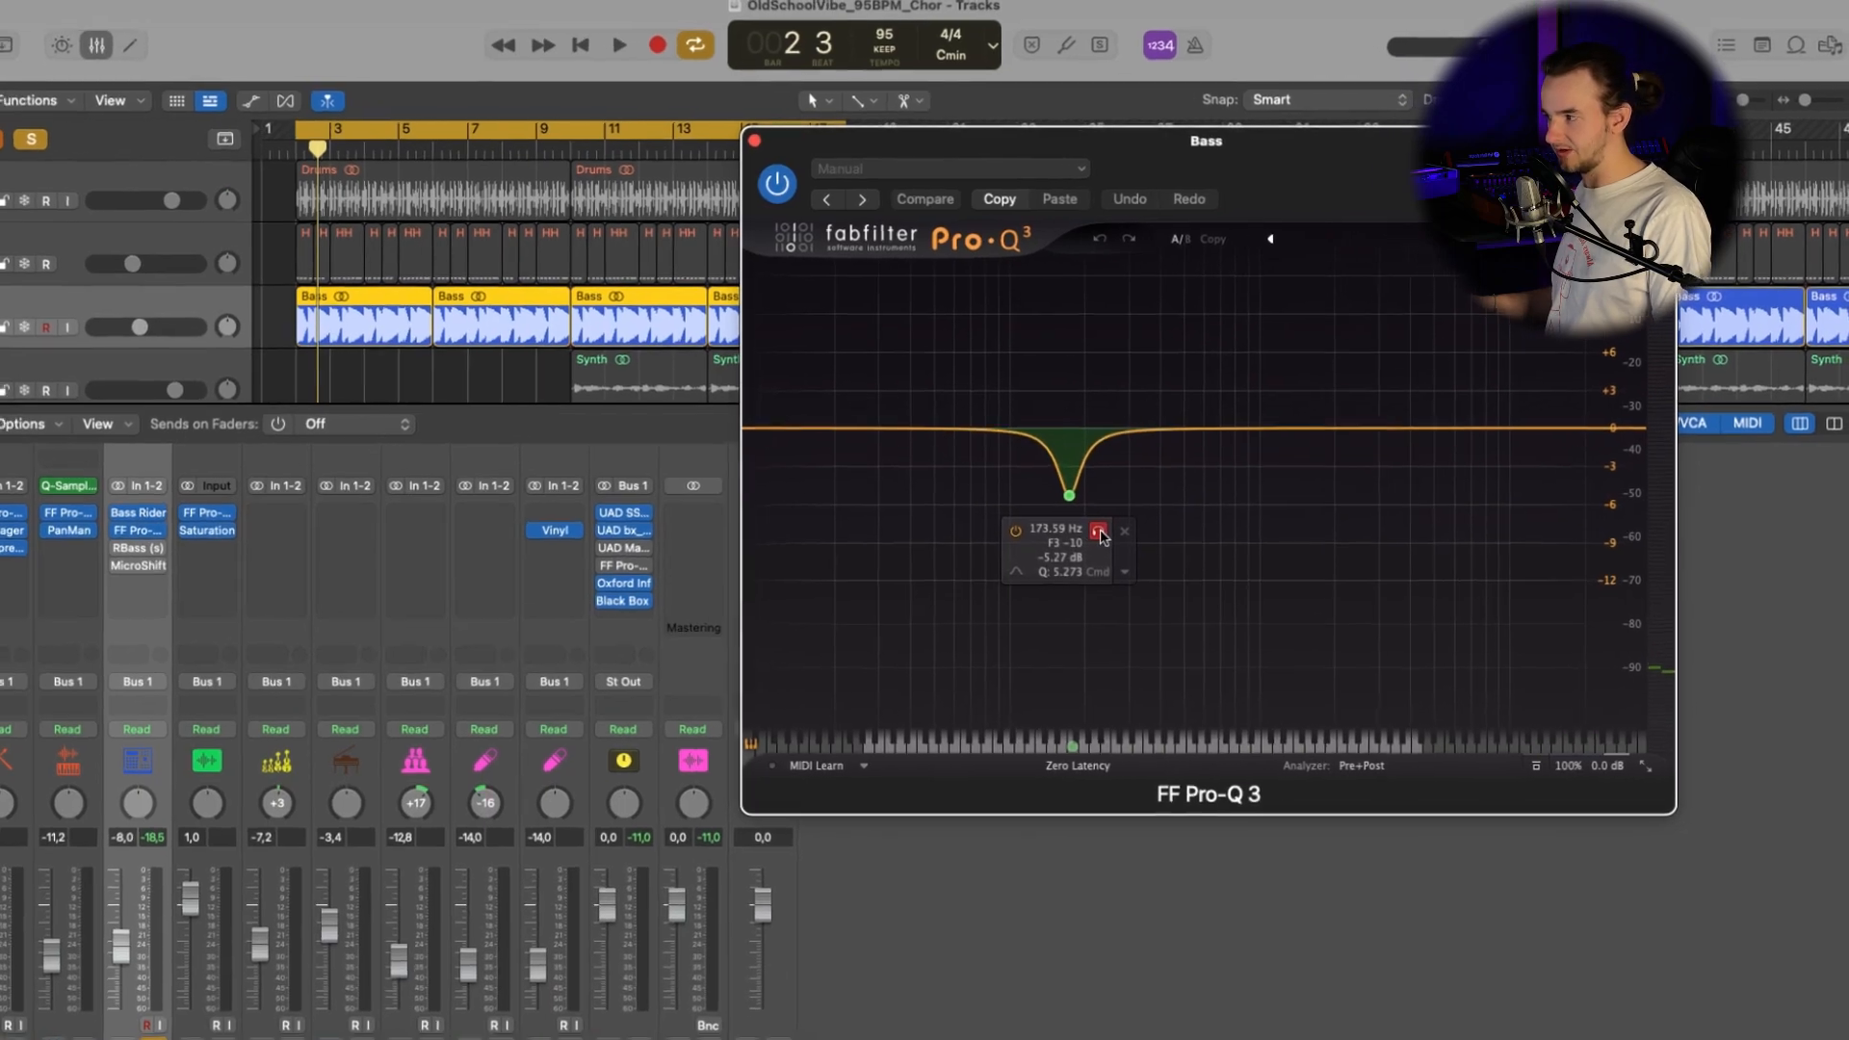
key("space")
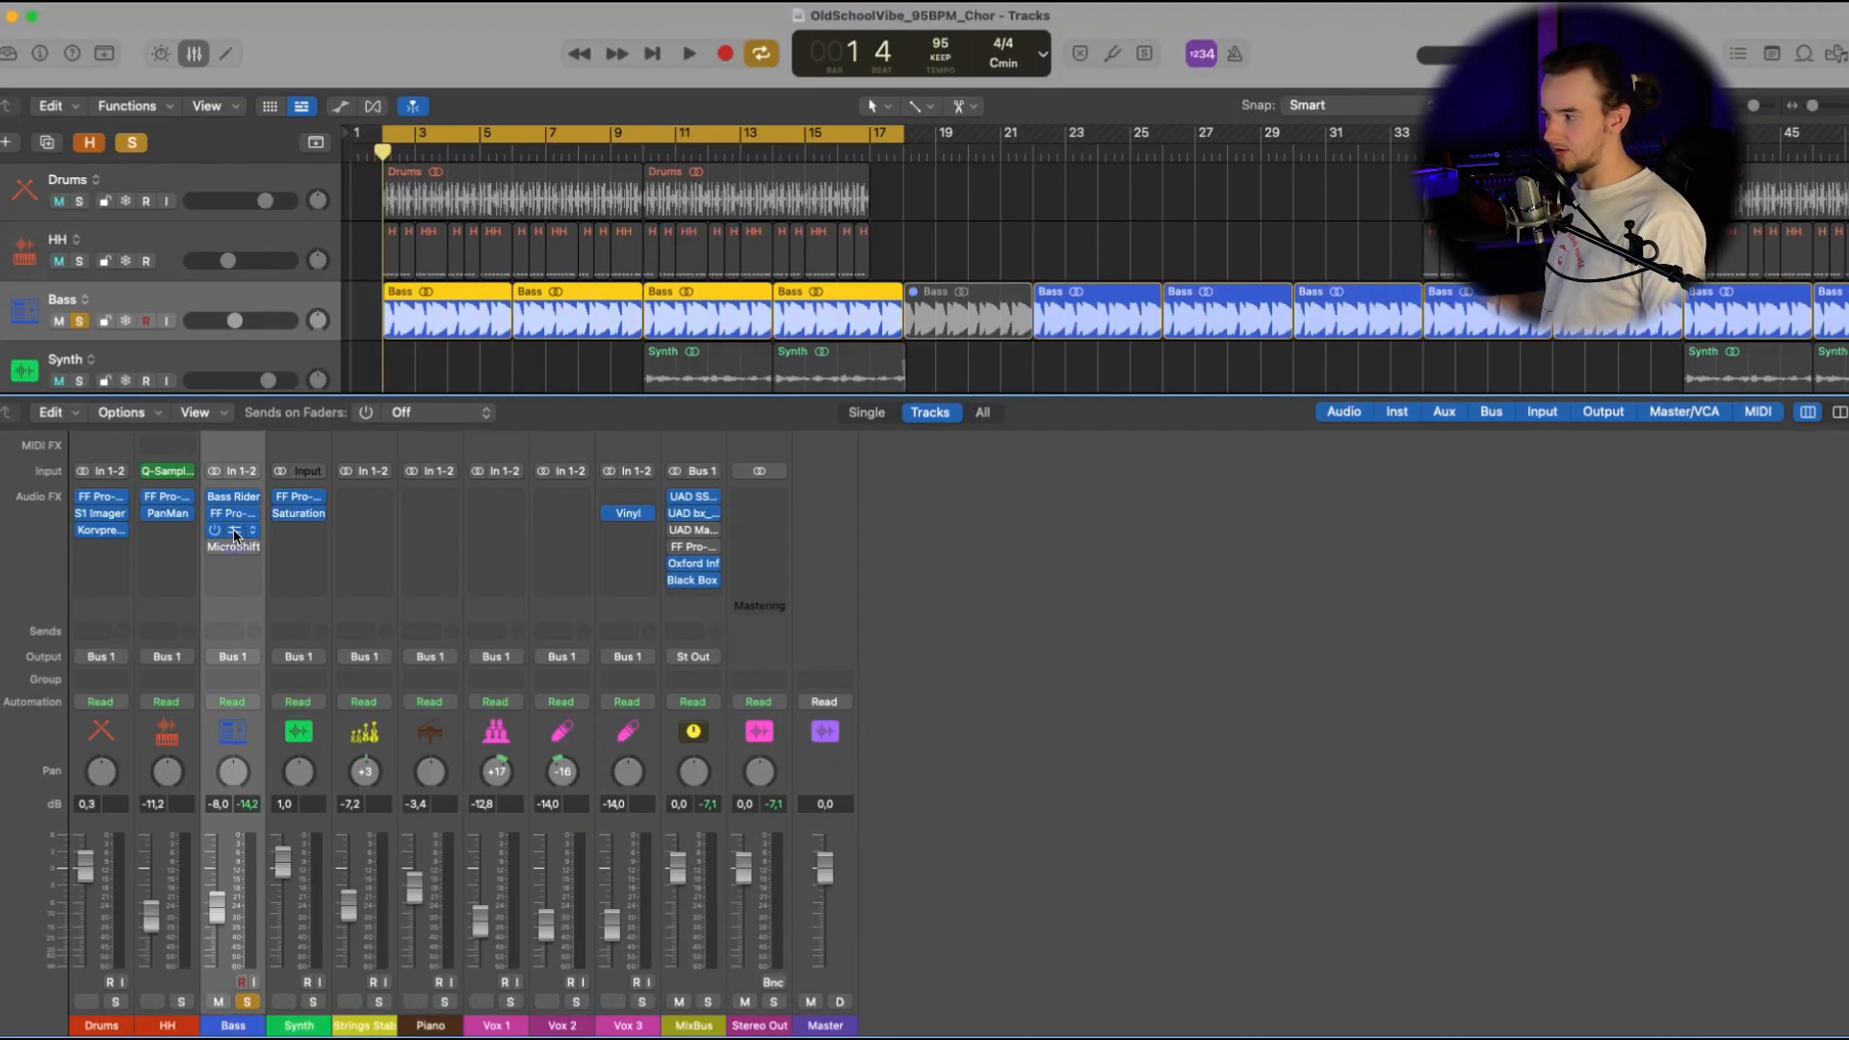
Step: Activate RBass on the Bass track and place its window beside the mixer channels
left_click(234, 536)
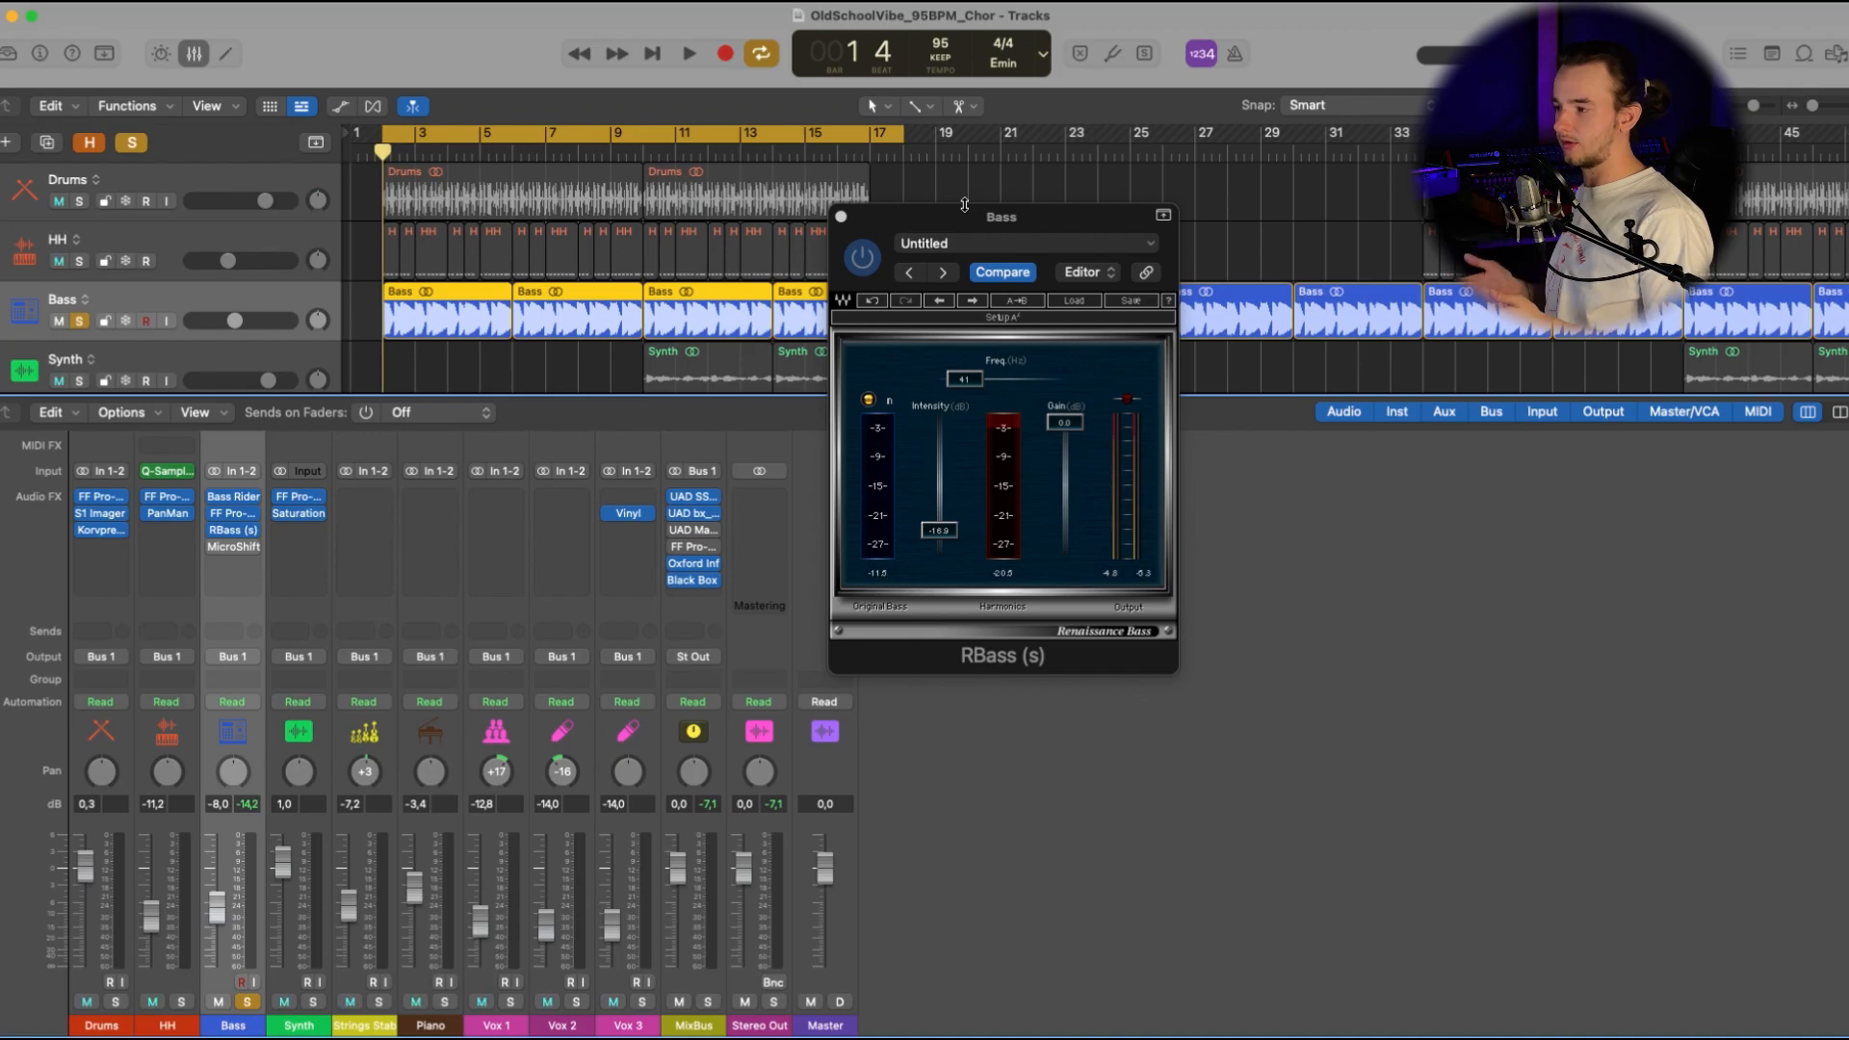
left_click_drag(965, 205, 1011, 215)
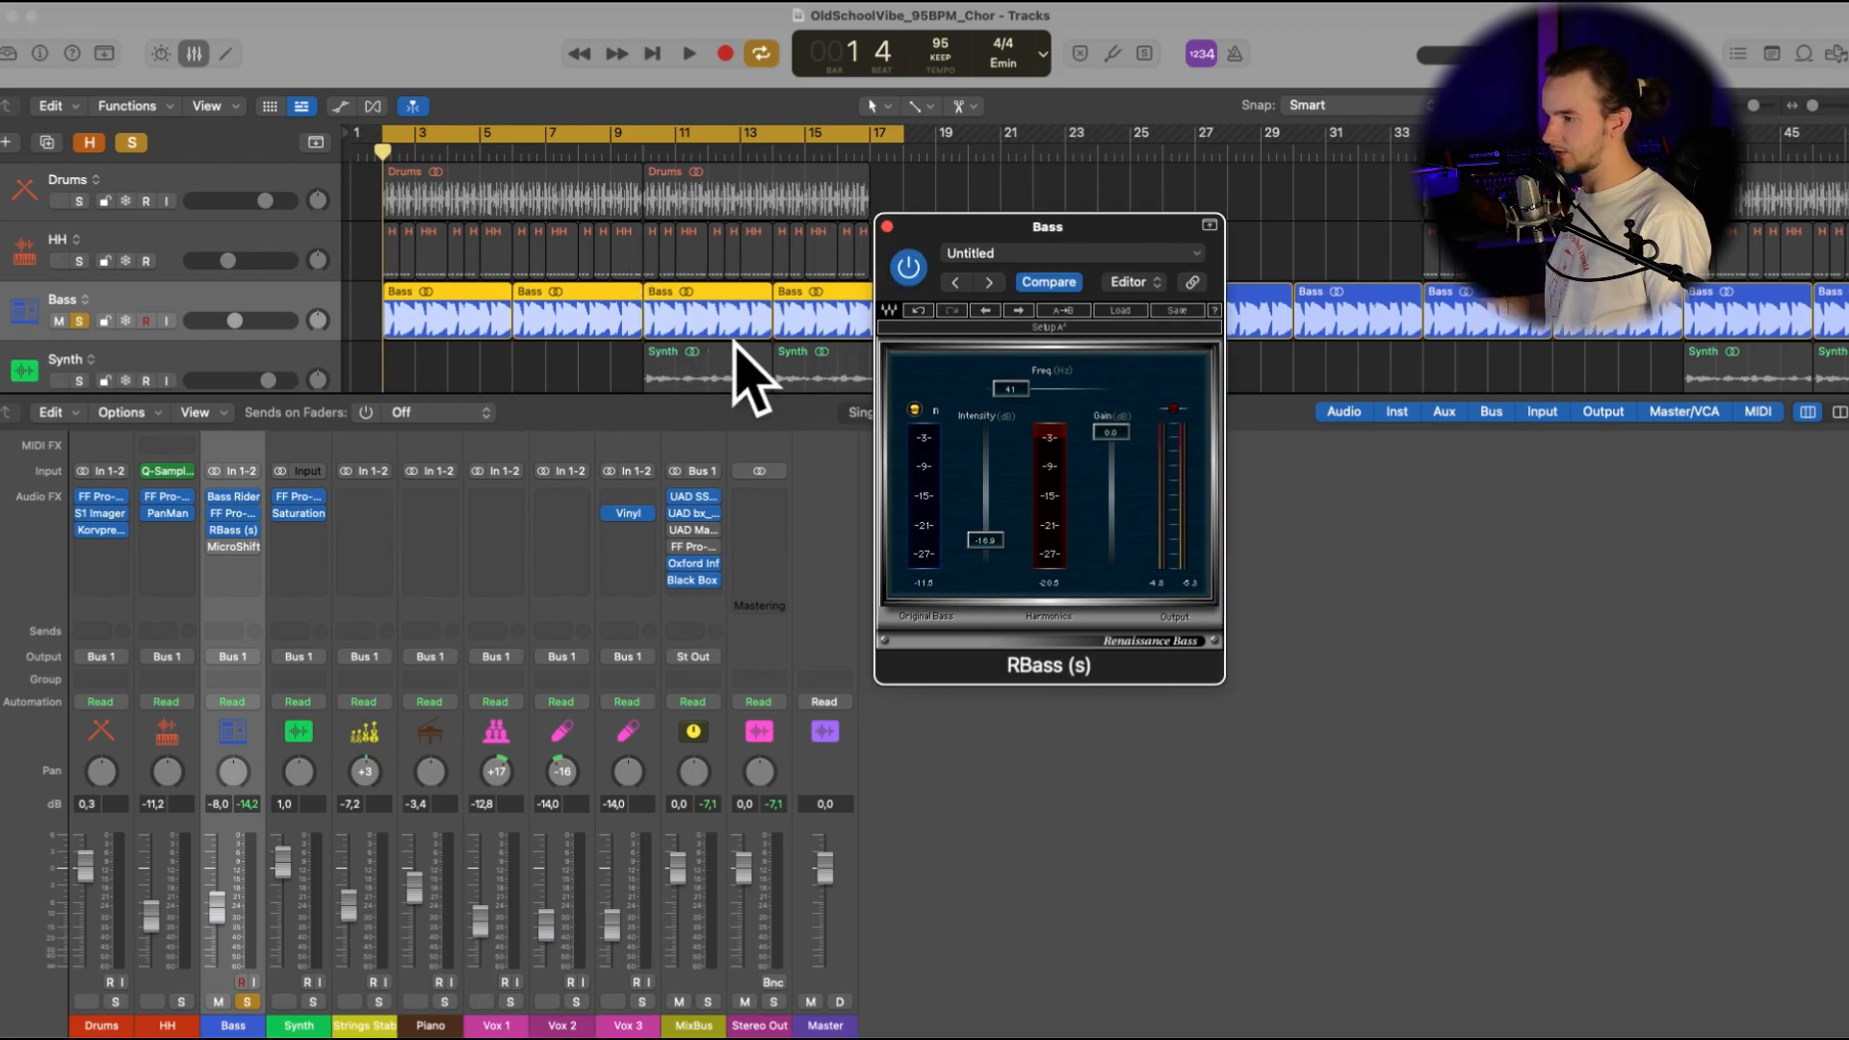
Step: Add a nearly flat bell band at about 41.6 Hz in the Bass track's Pro-Q 3 and close the equalizer
left_click(232, 517)
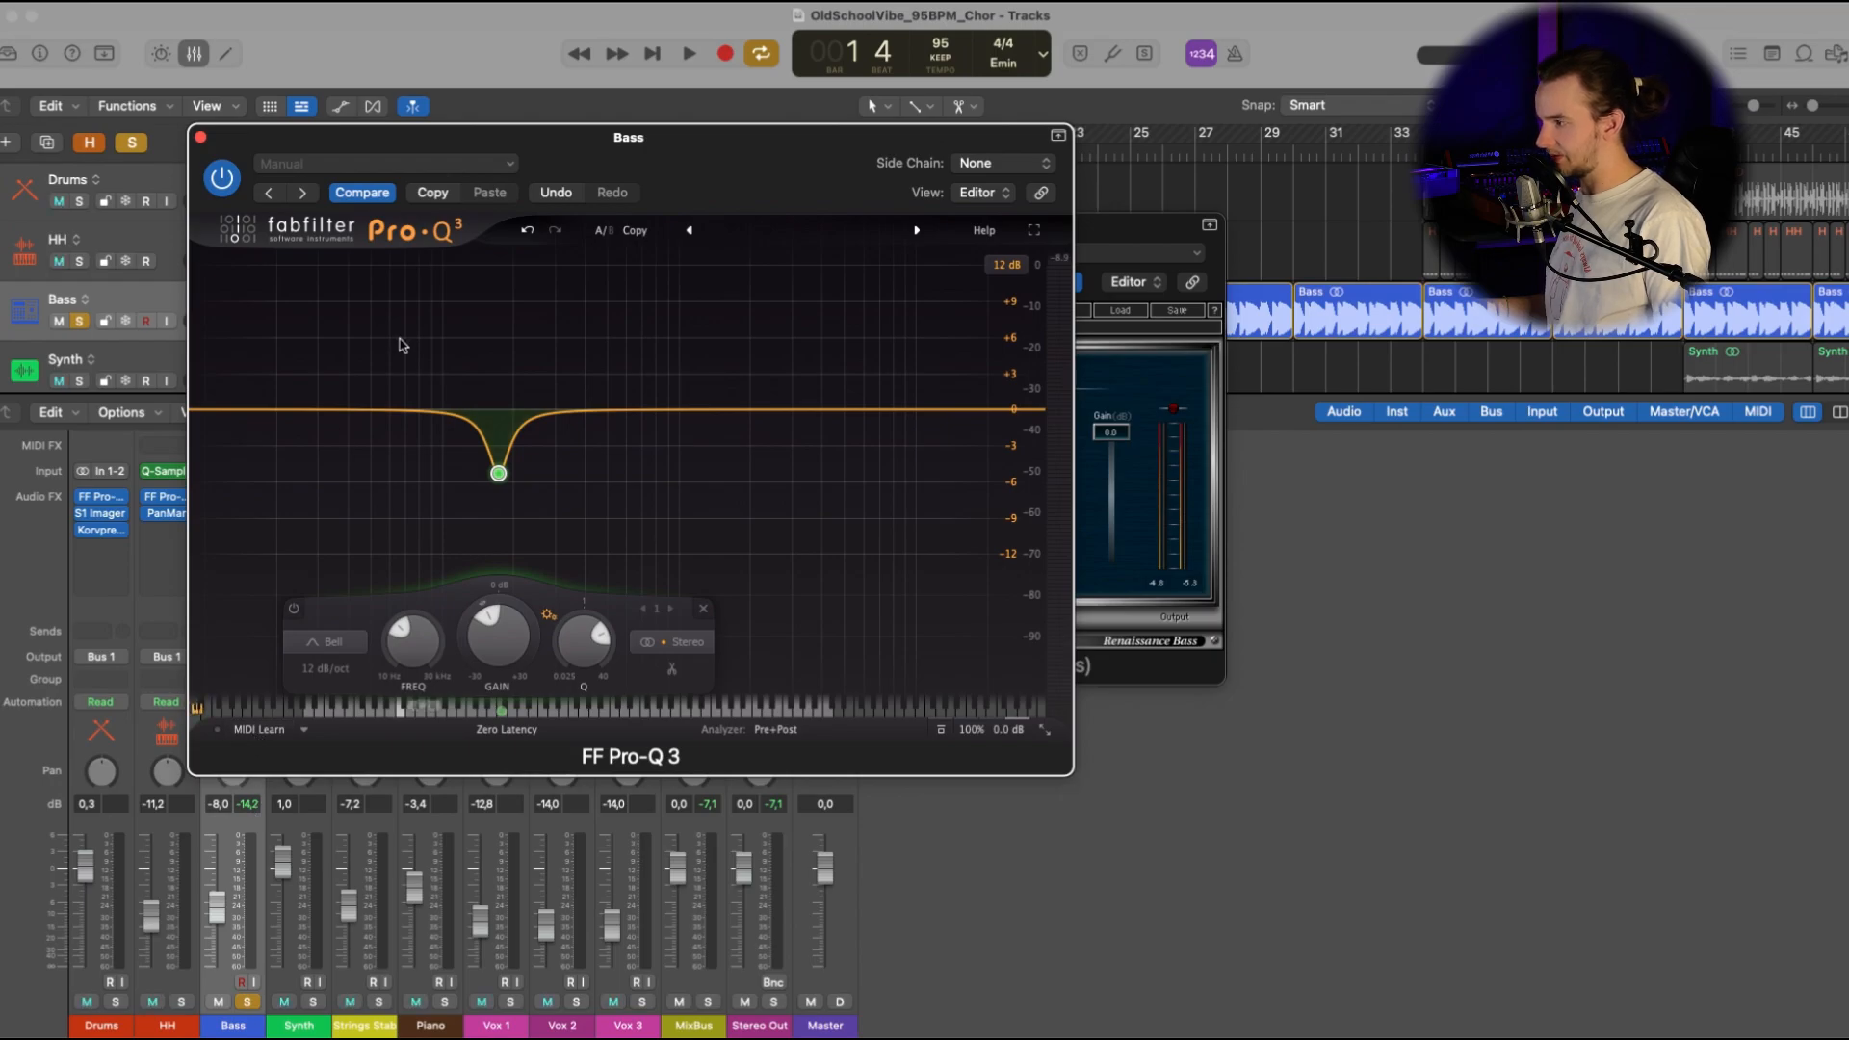
left_click(331, 411)
left_click_drag(331, 414, 353, 412)
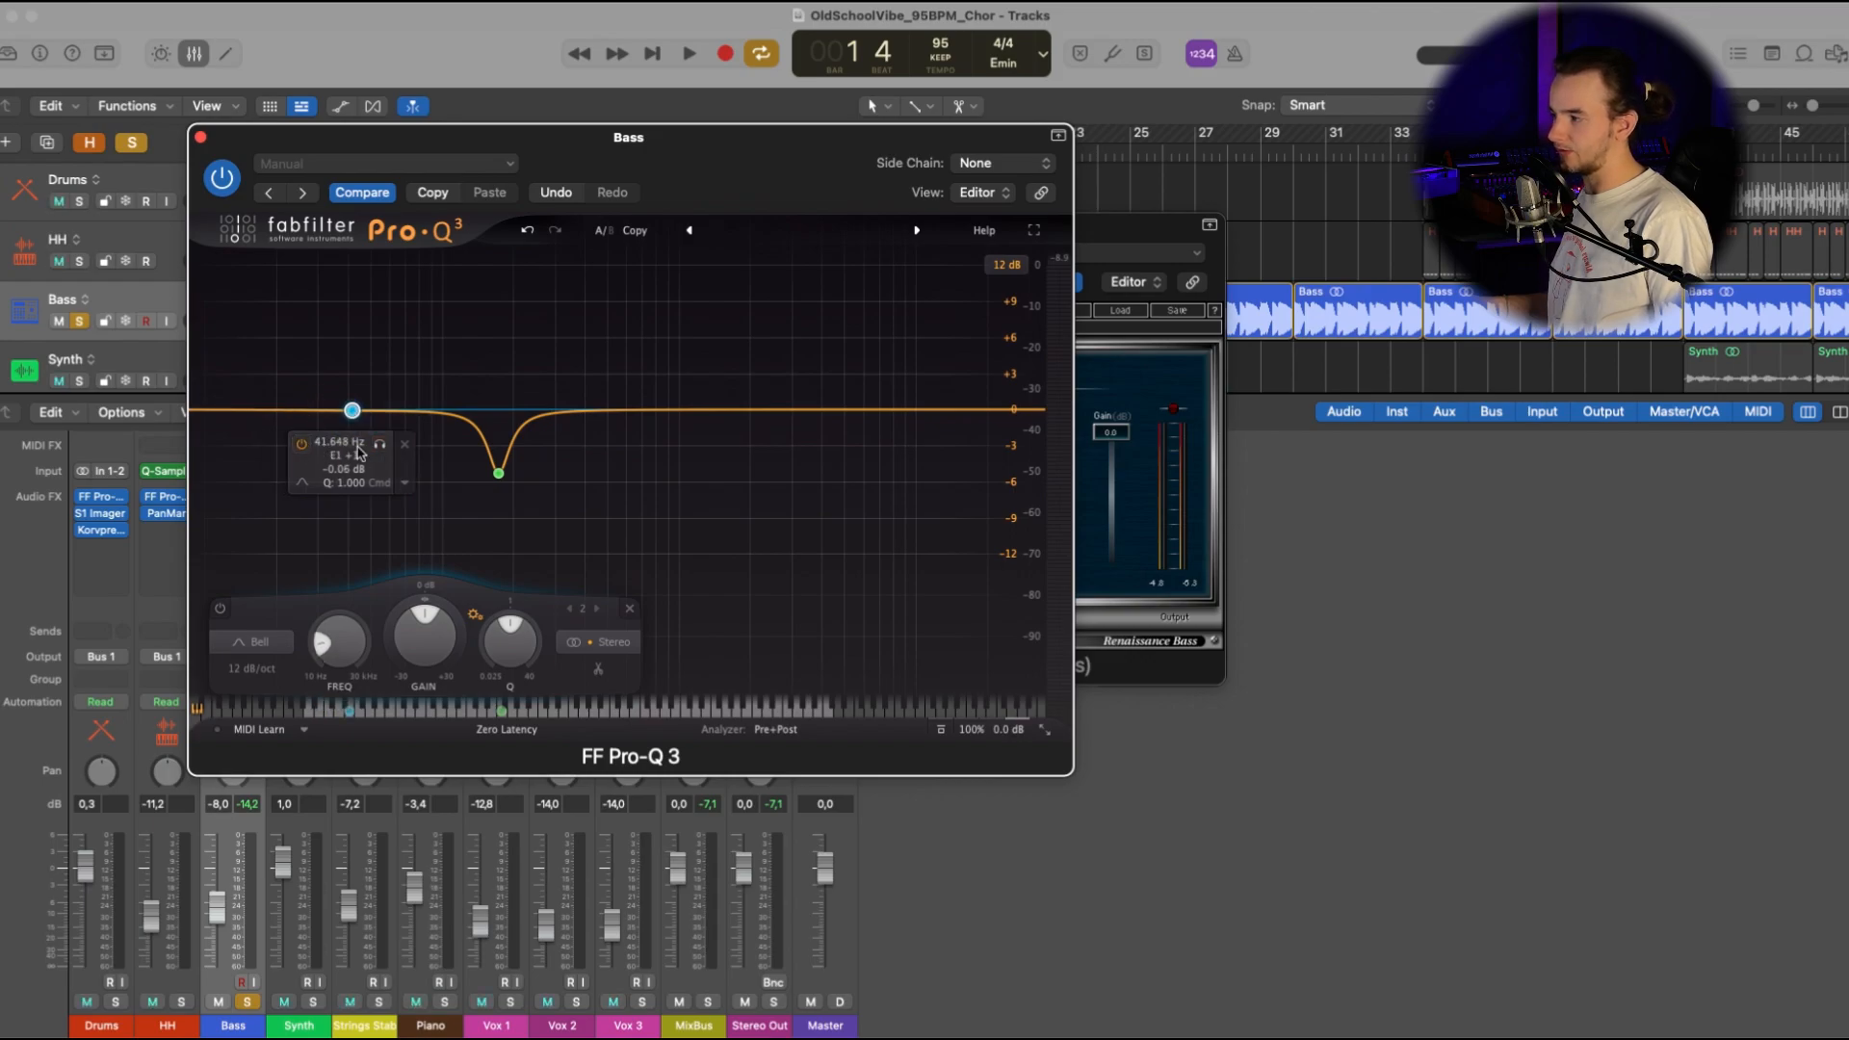
key("super+w")
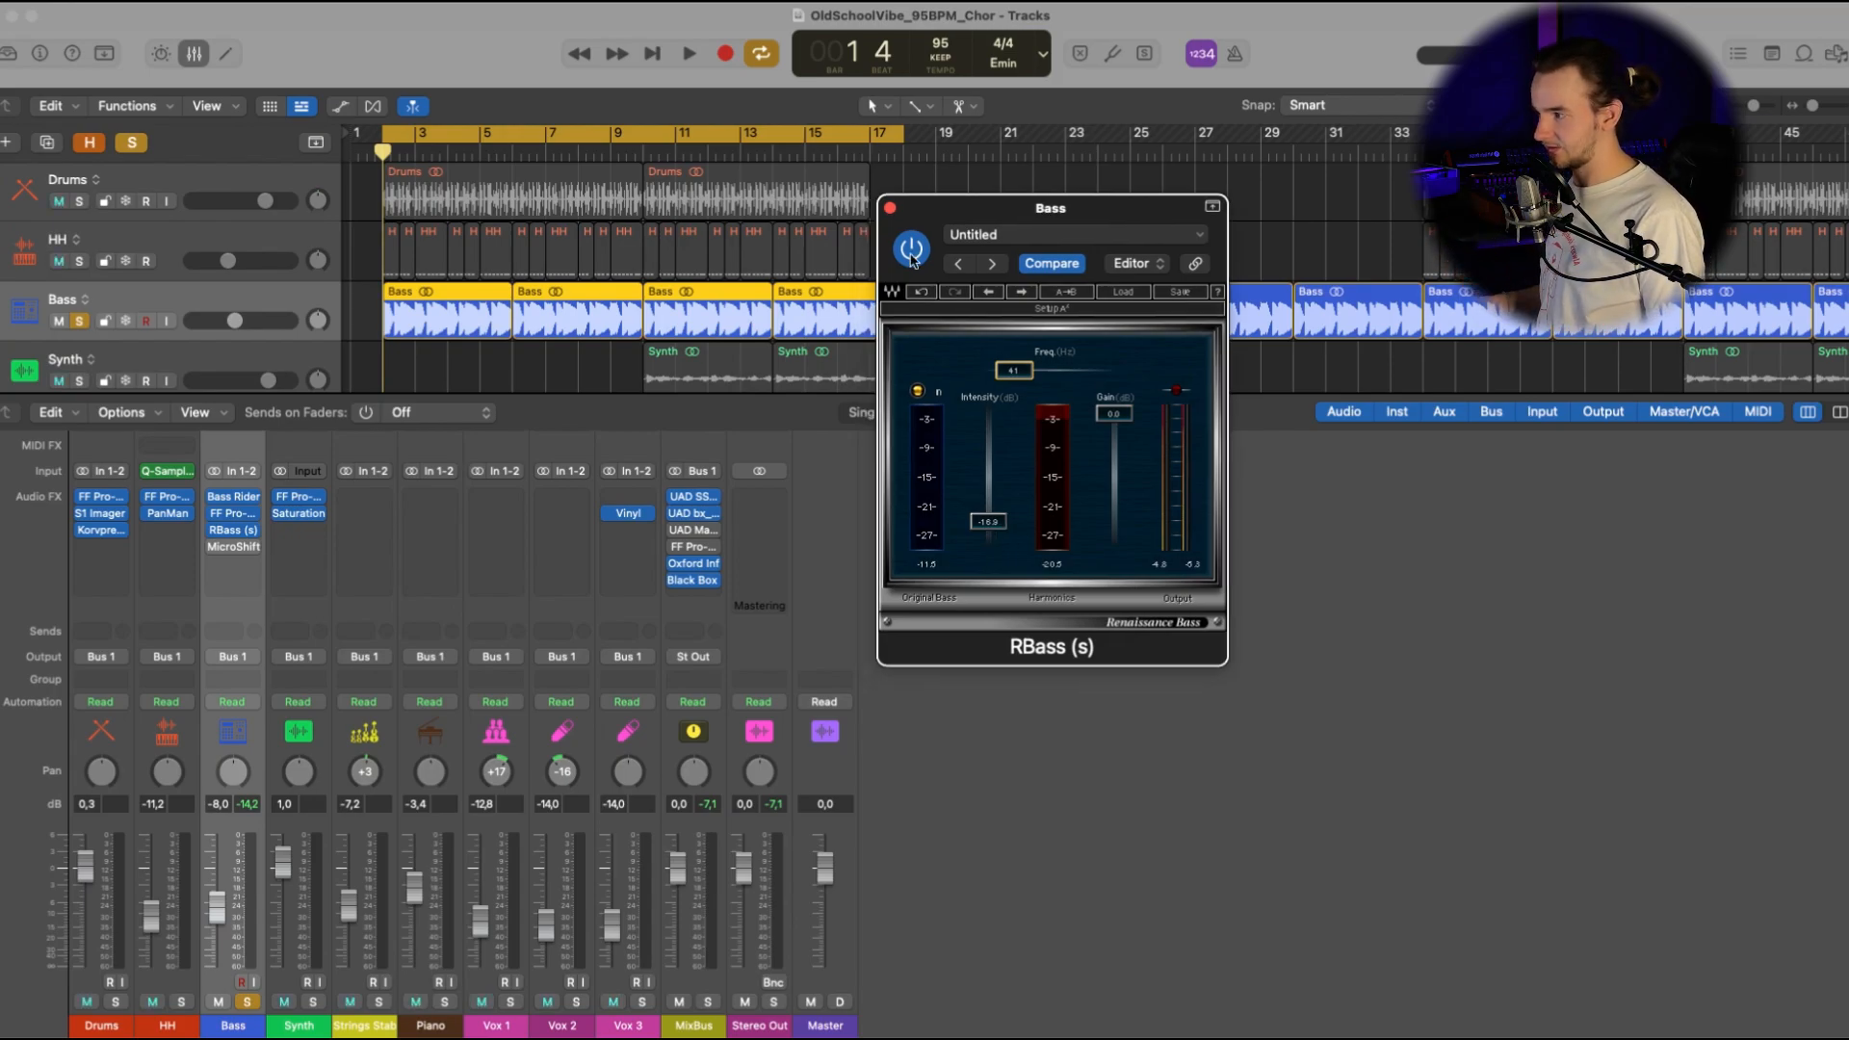
Step: Play the soloed bass, switch RBass off and on to compare its added harmonics, and close the plug-in
key("space")
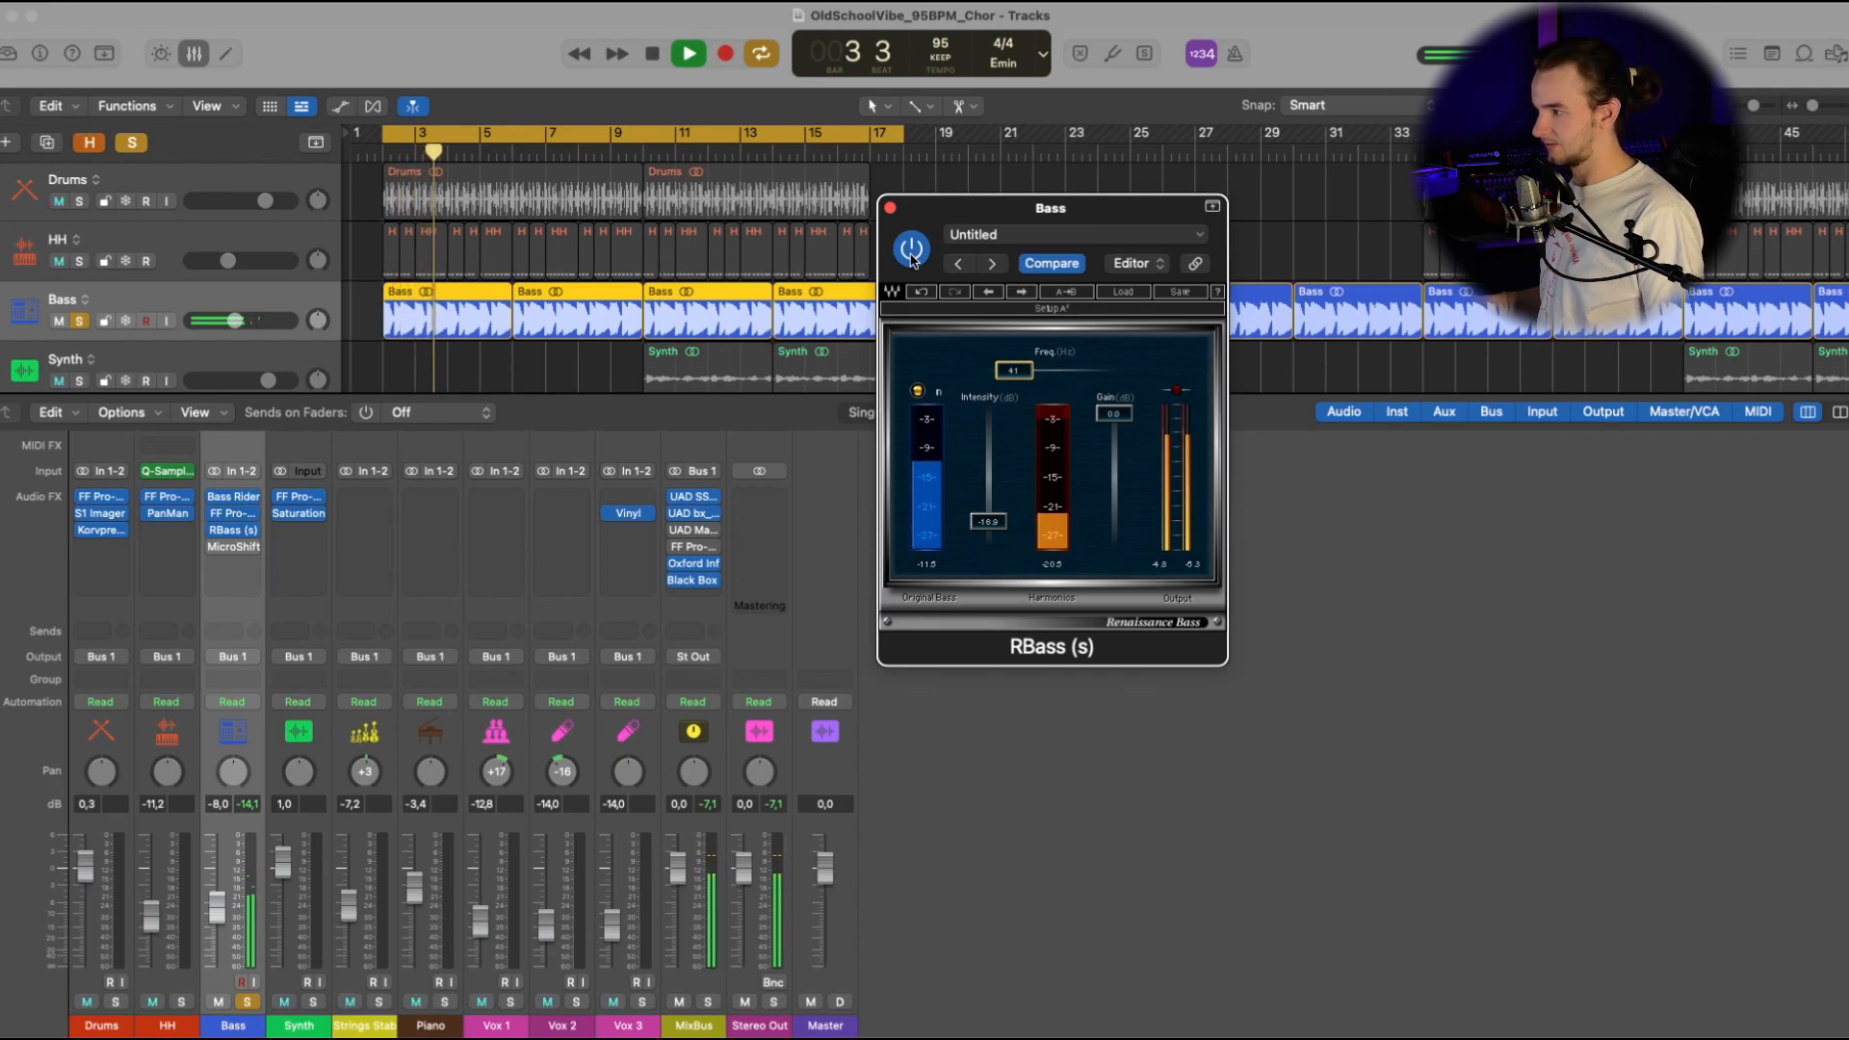
left_click(911, 250)
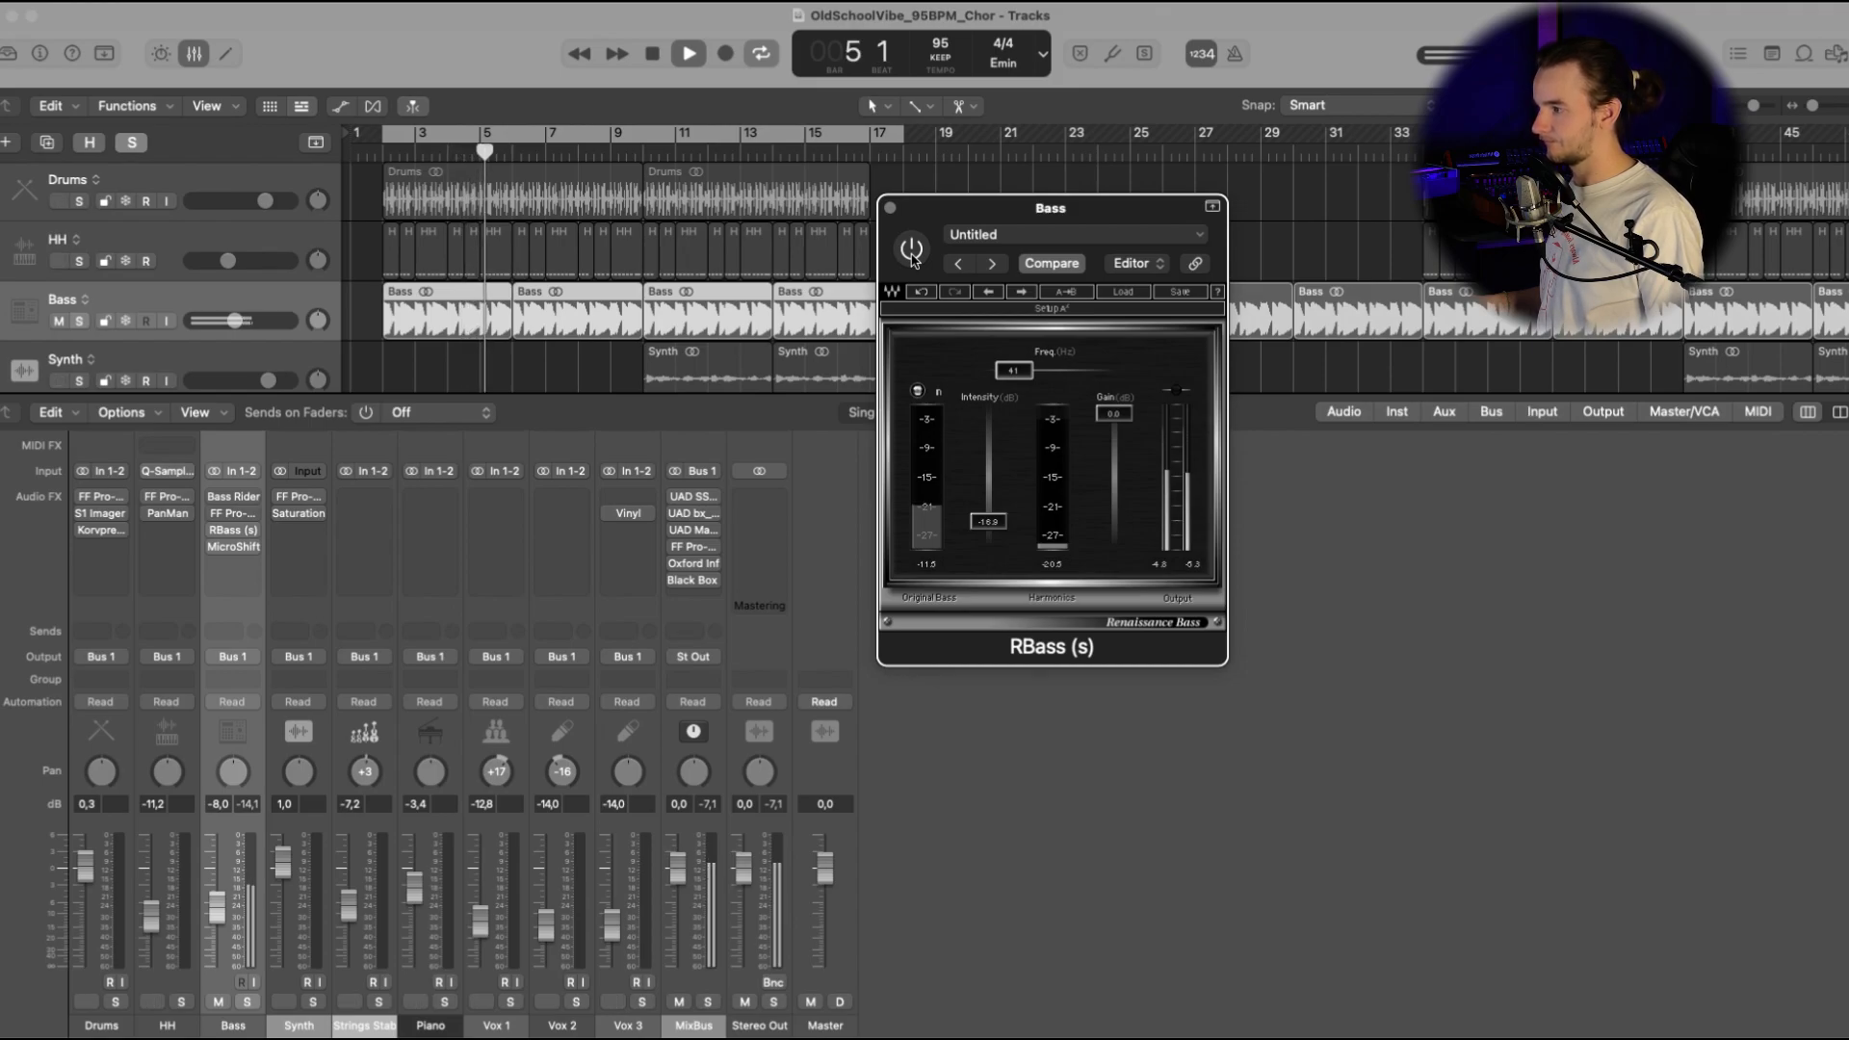
left_click(911, 250)
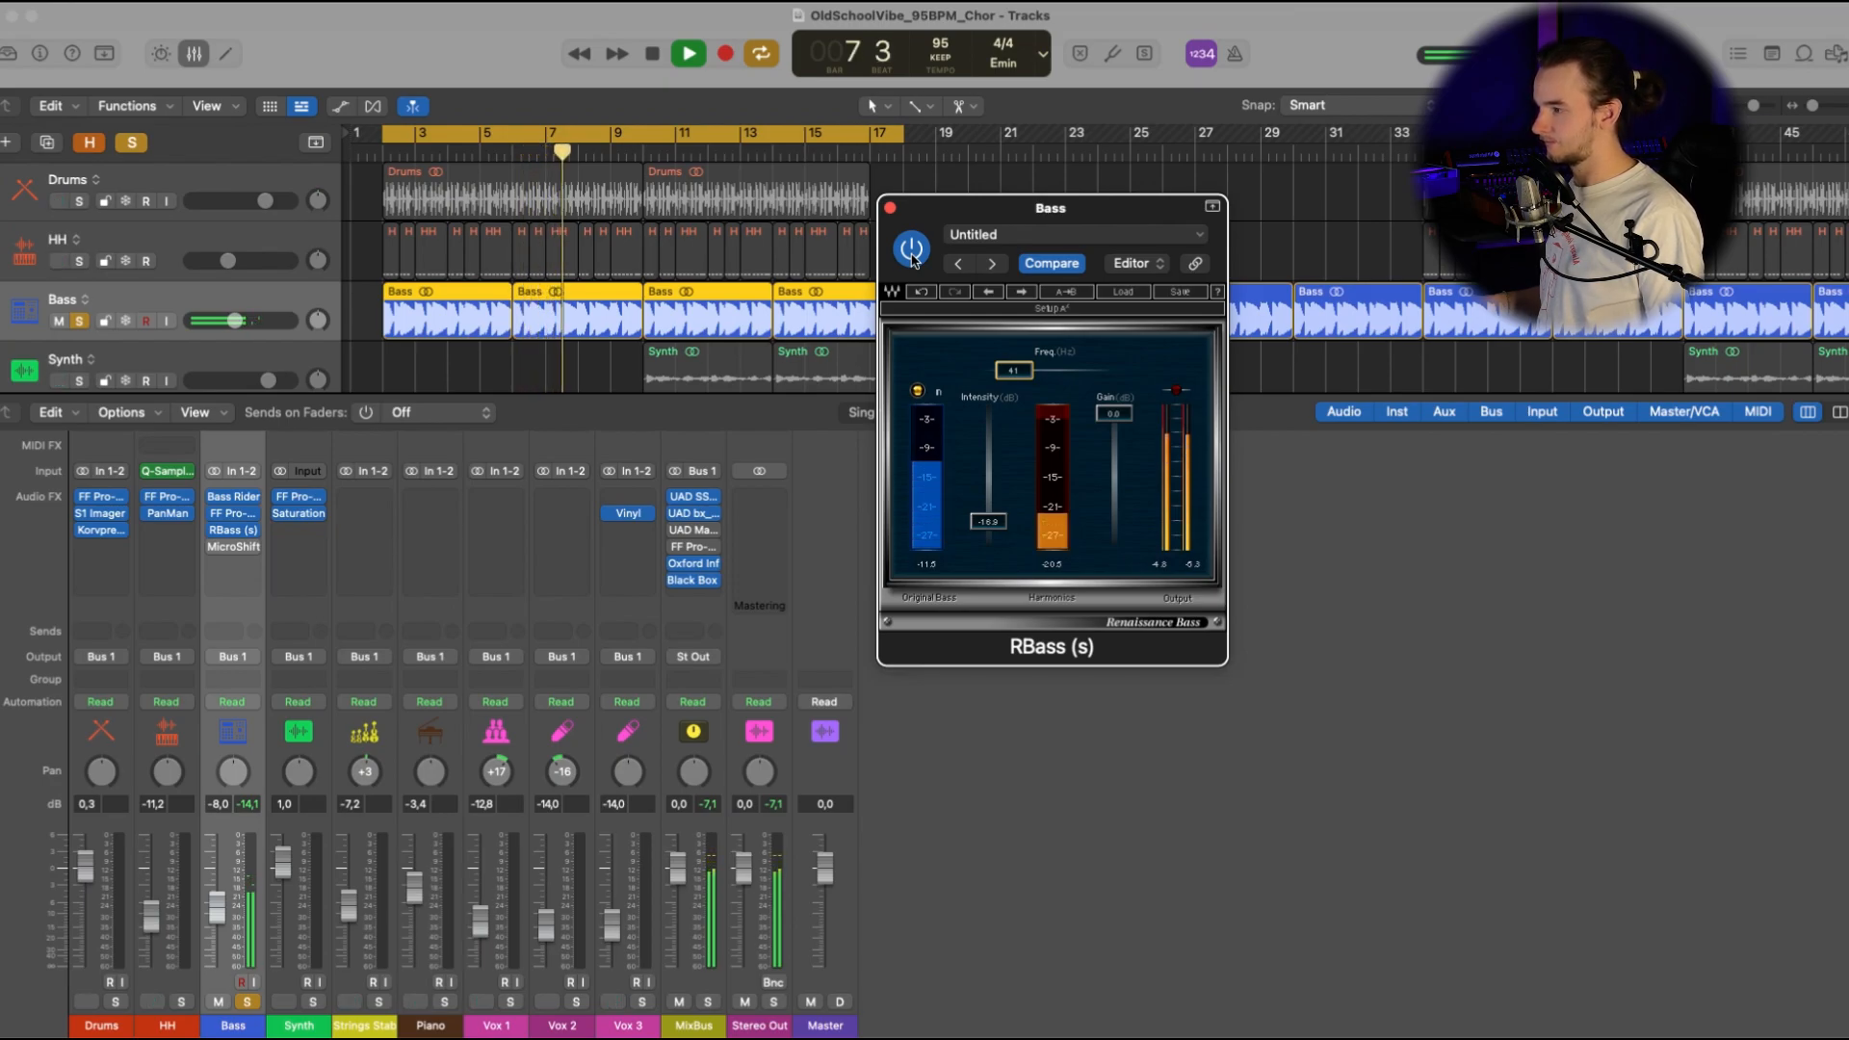
left_click(911, 258)
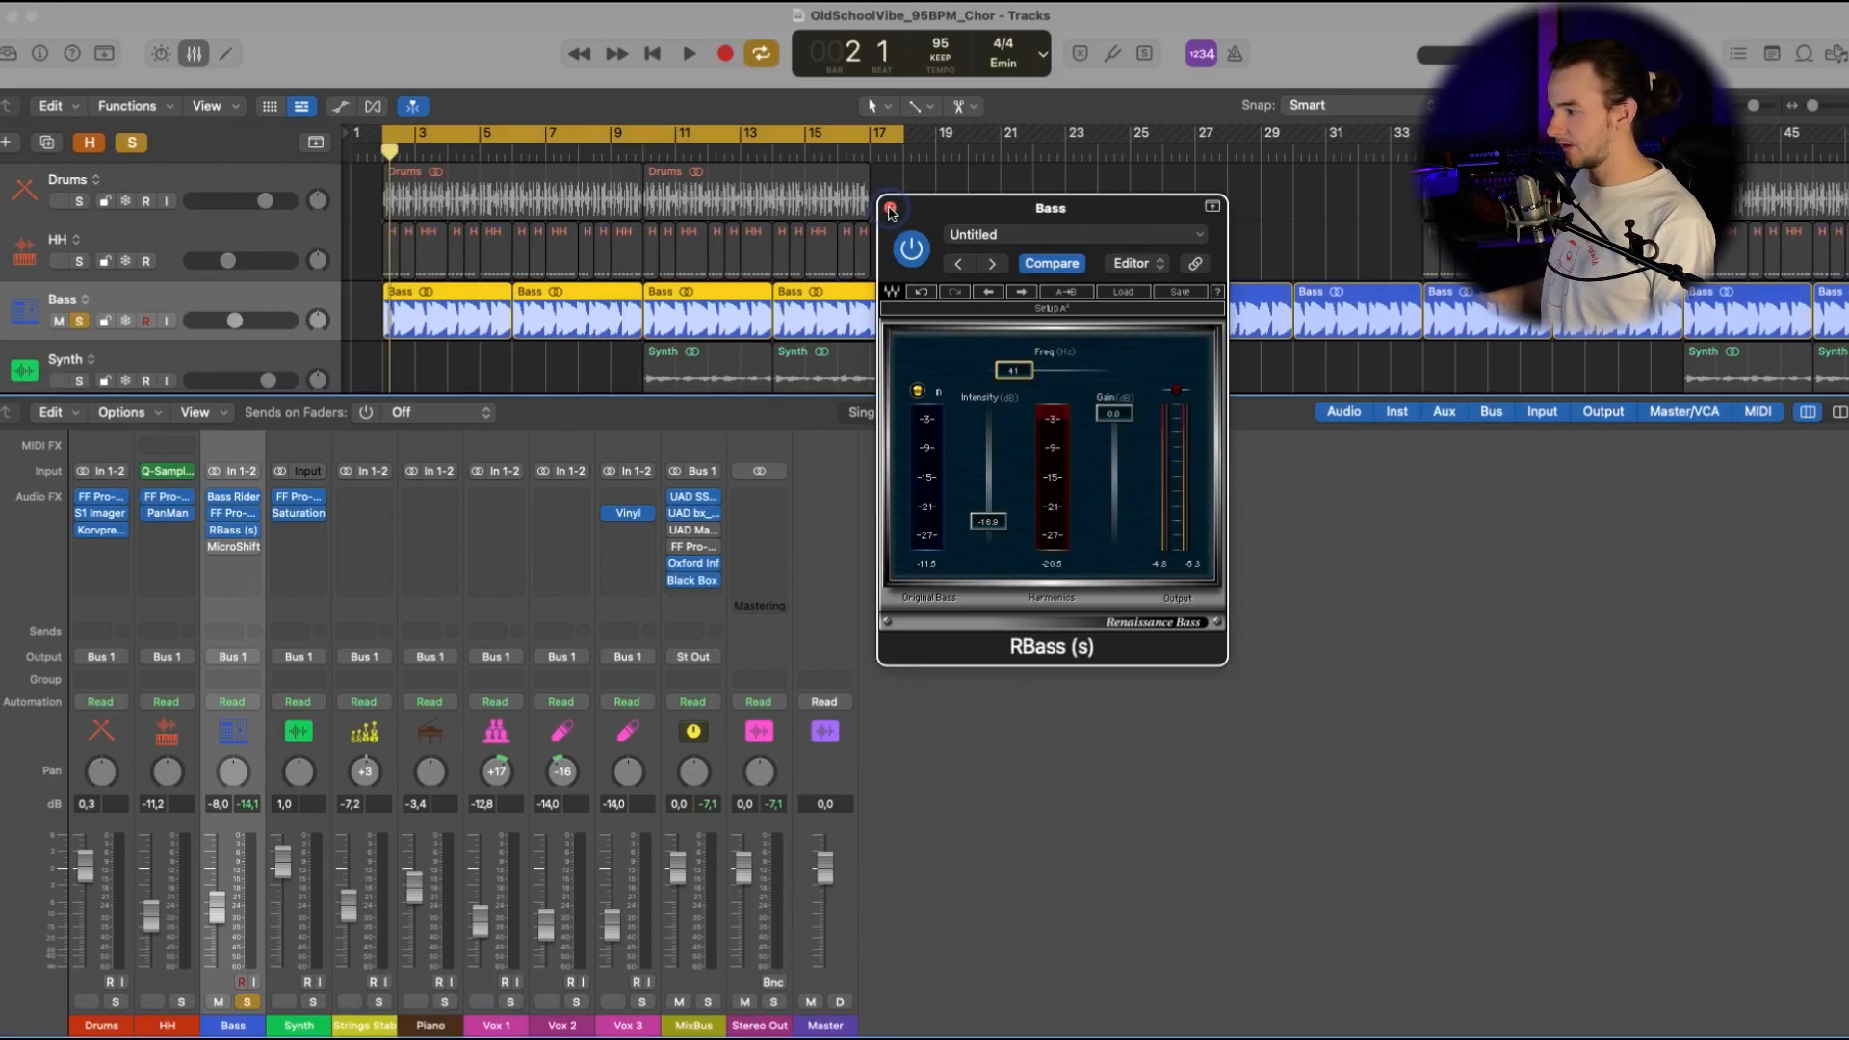
left_click(890, 207)
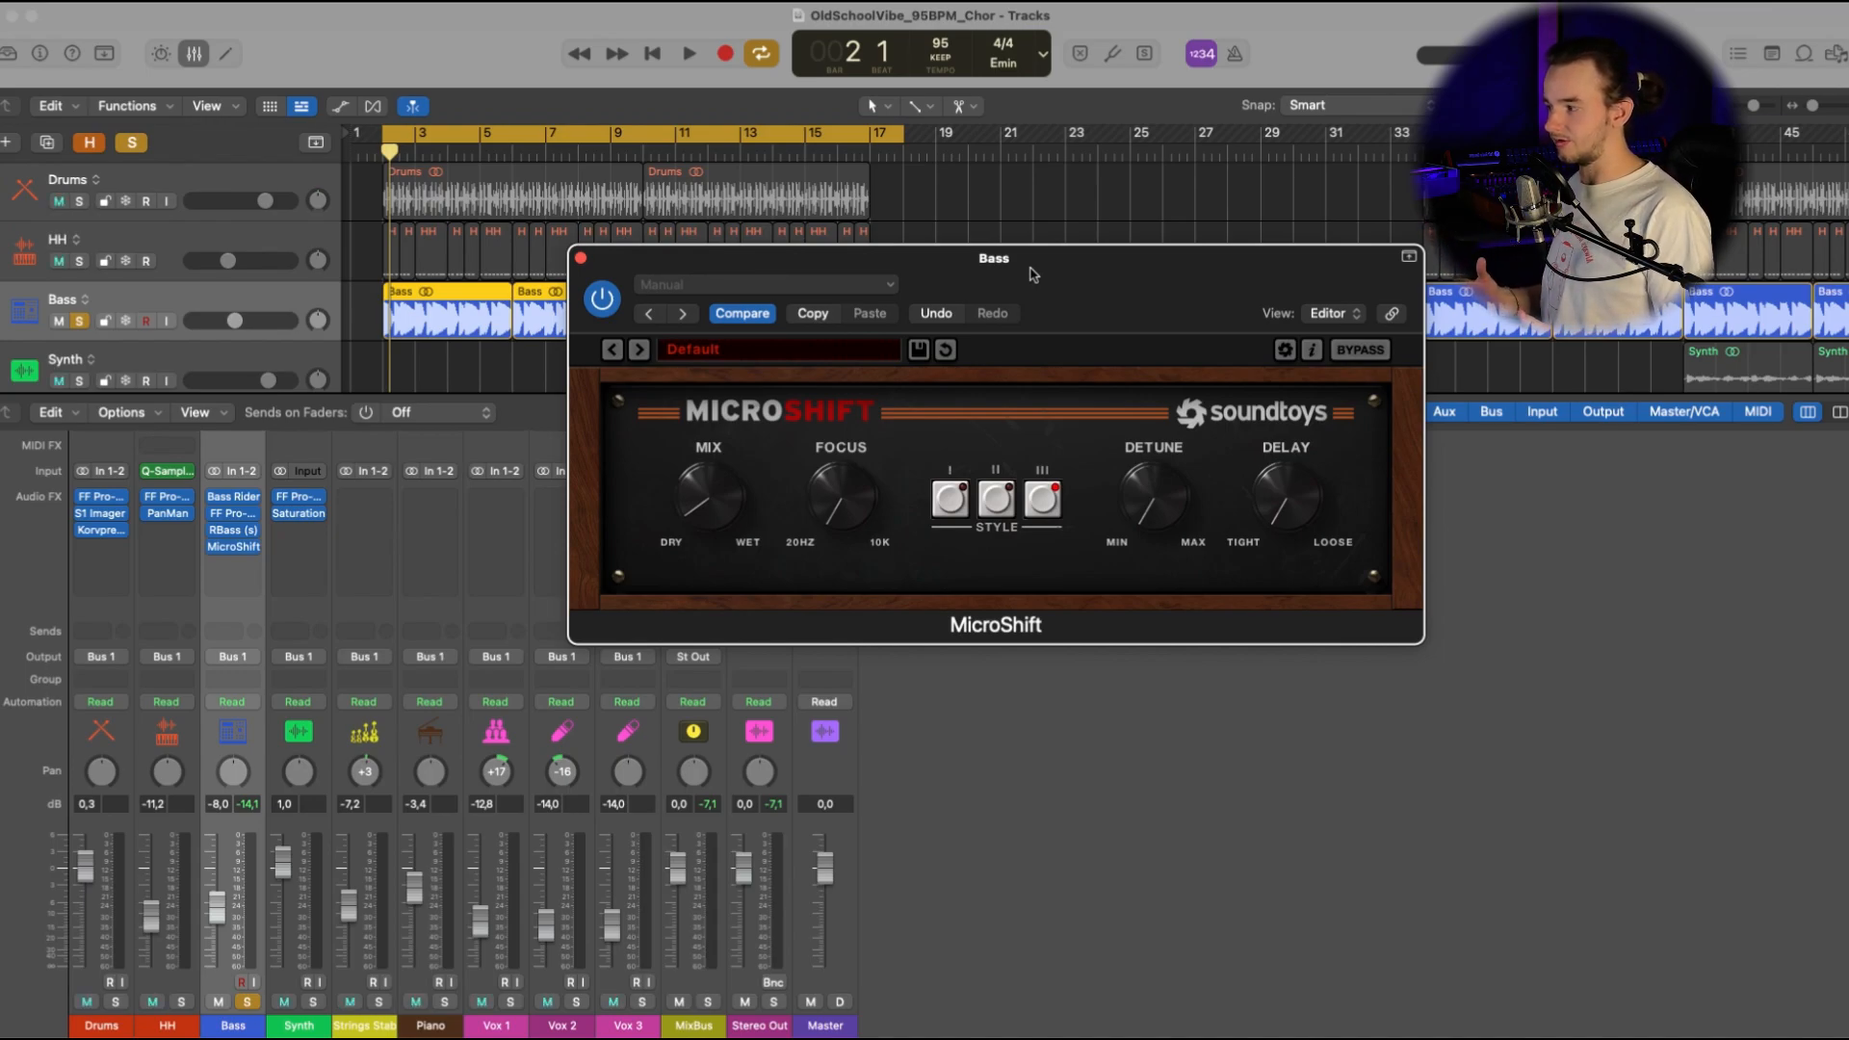
Step: Play the soloed bass and switch MicroShift off and on to compare its effect
left_click_drag(1028, 277, 1038, 265)
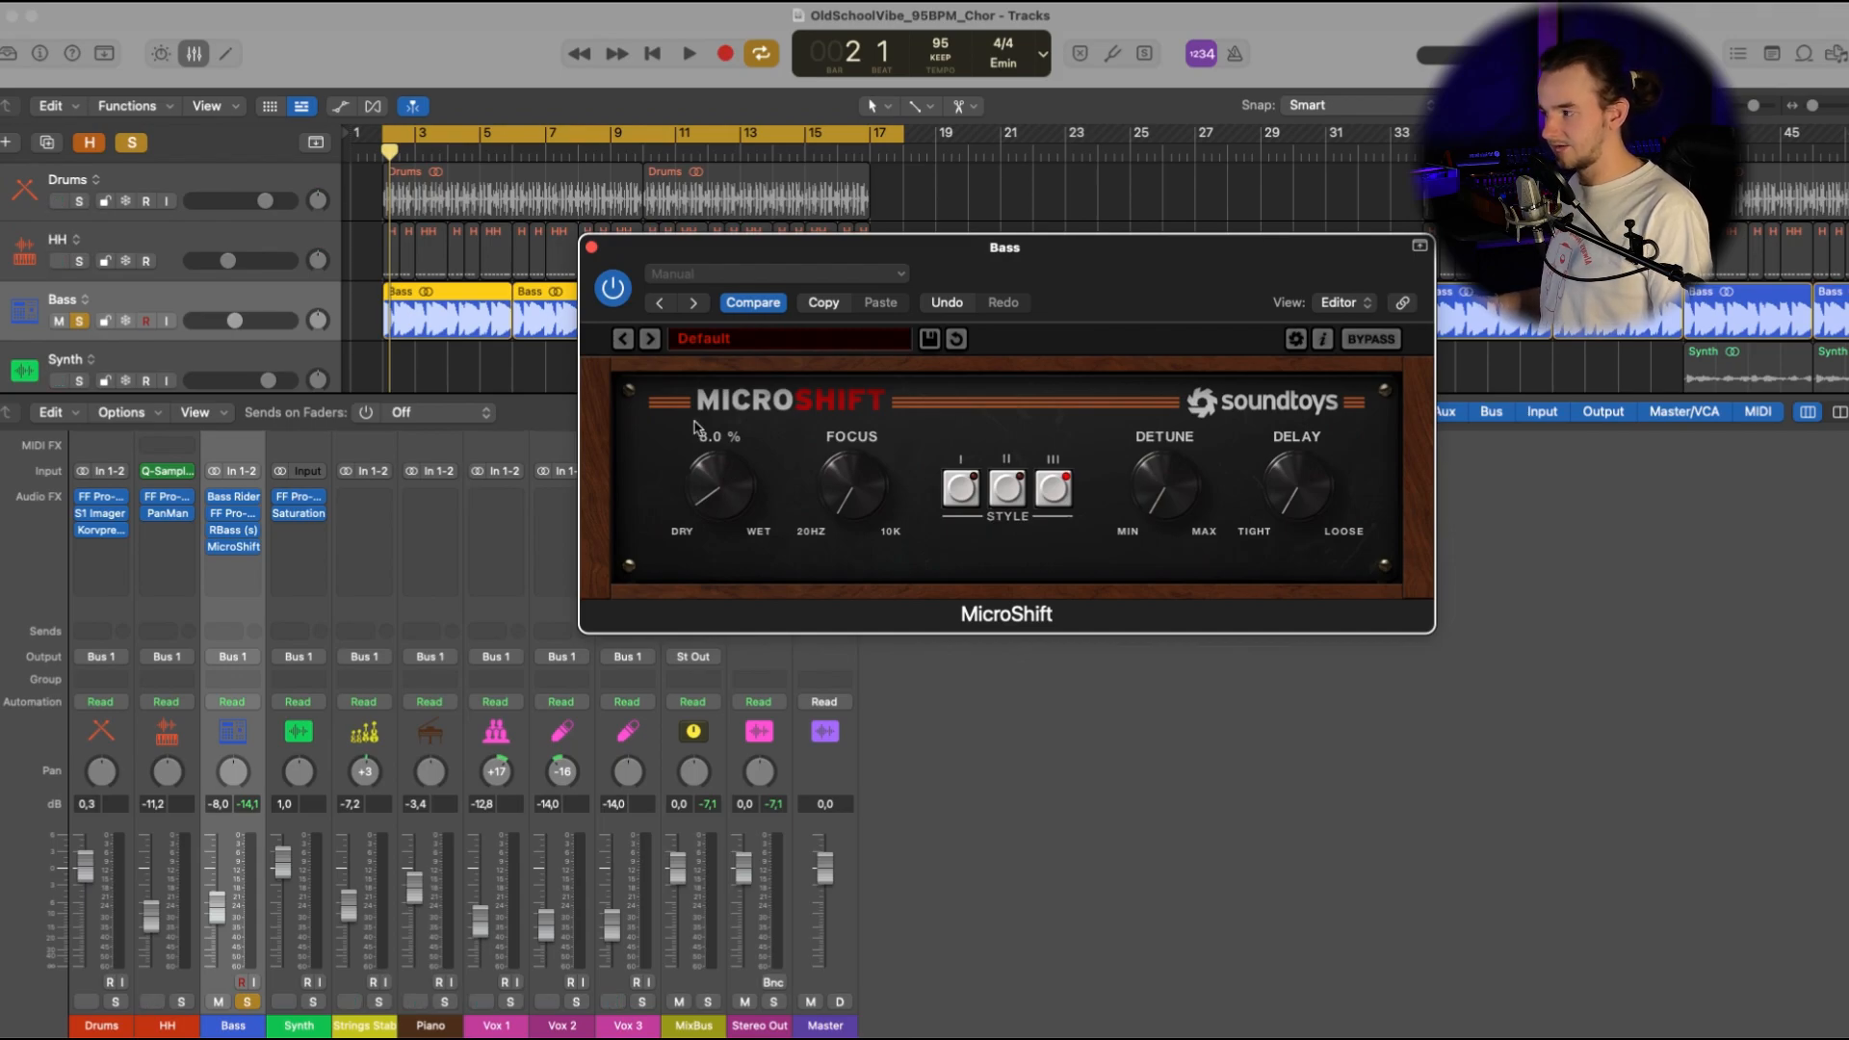
key("space")
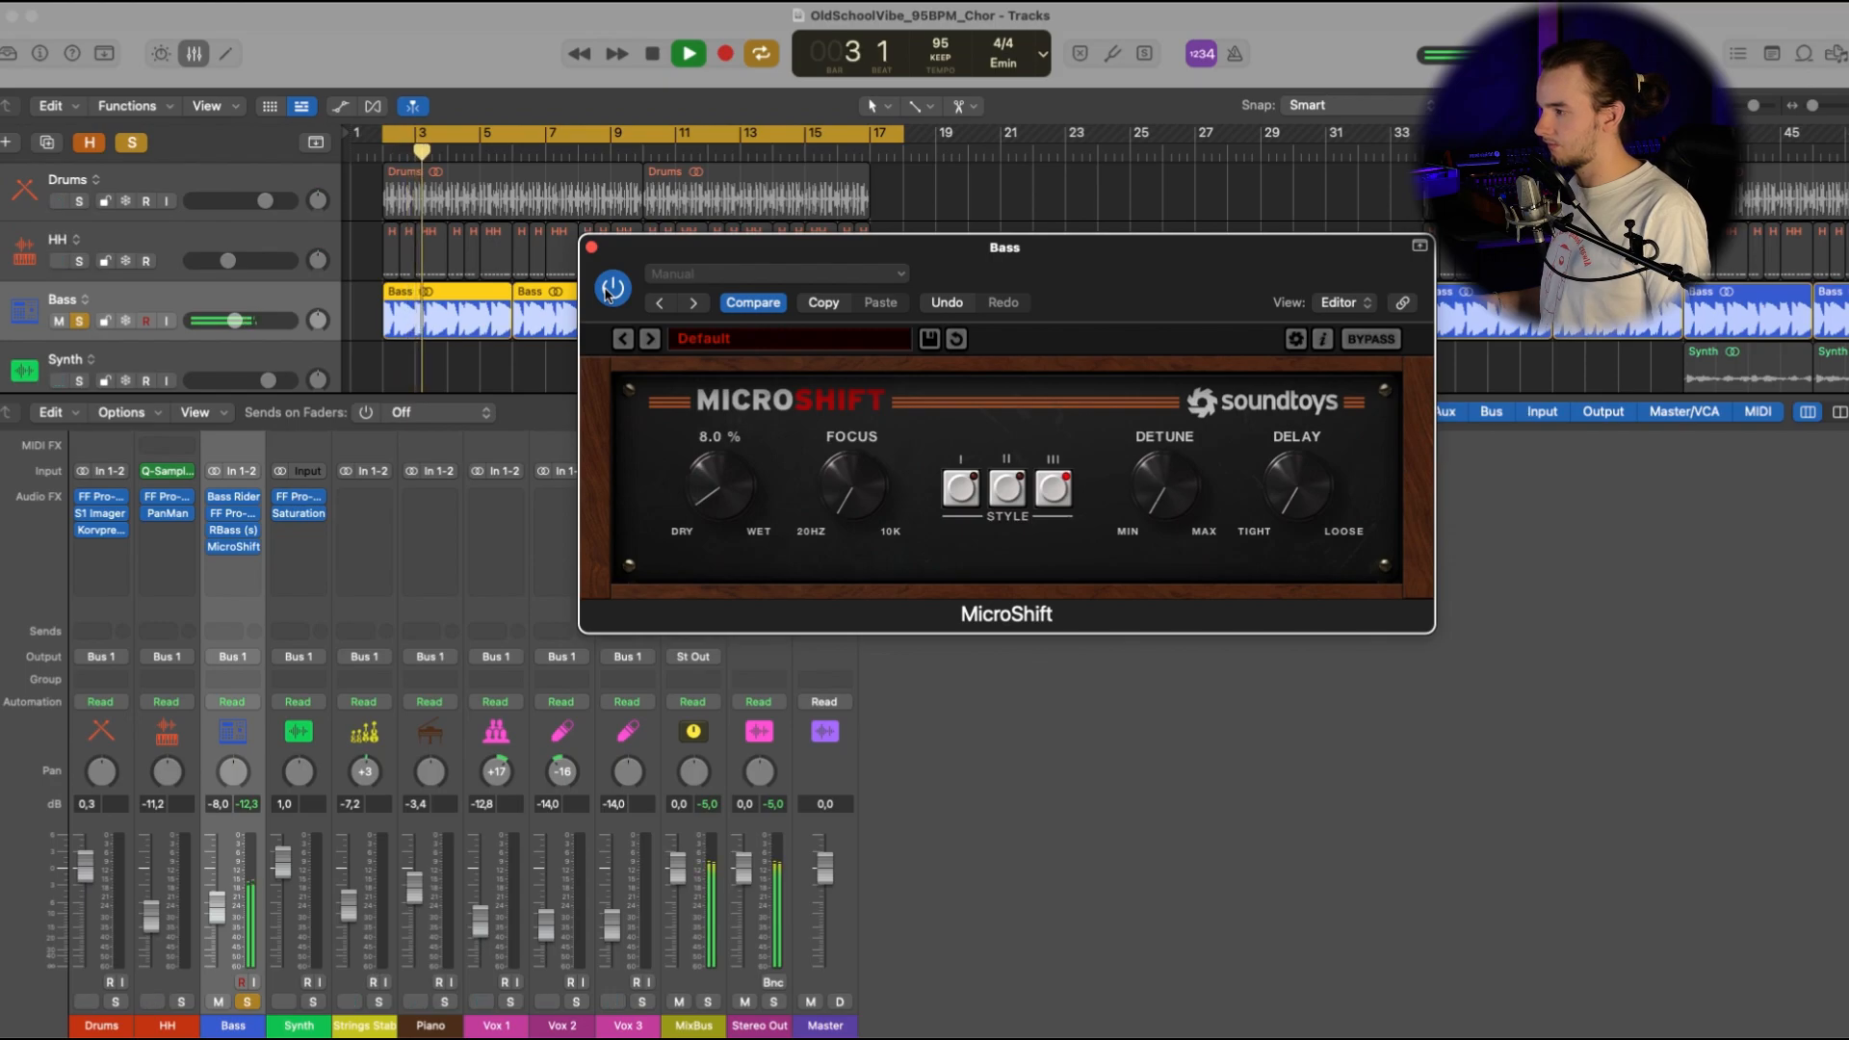
left_click(608, 291)
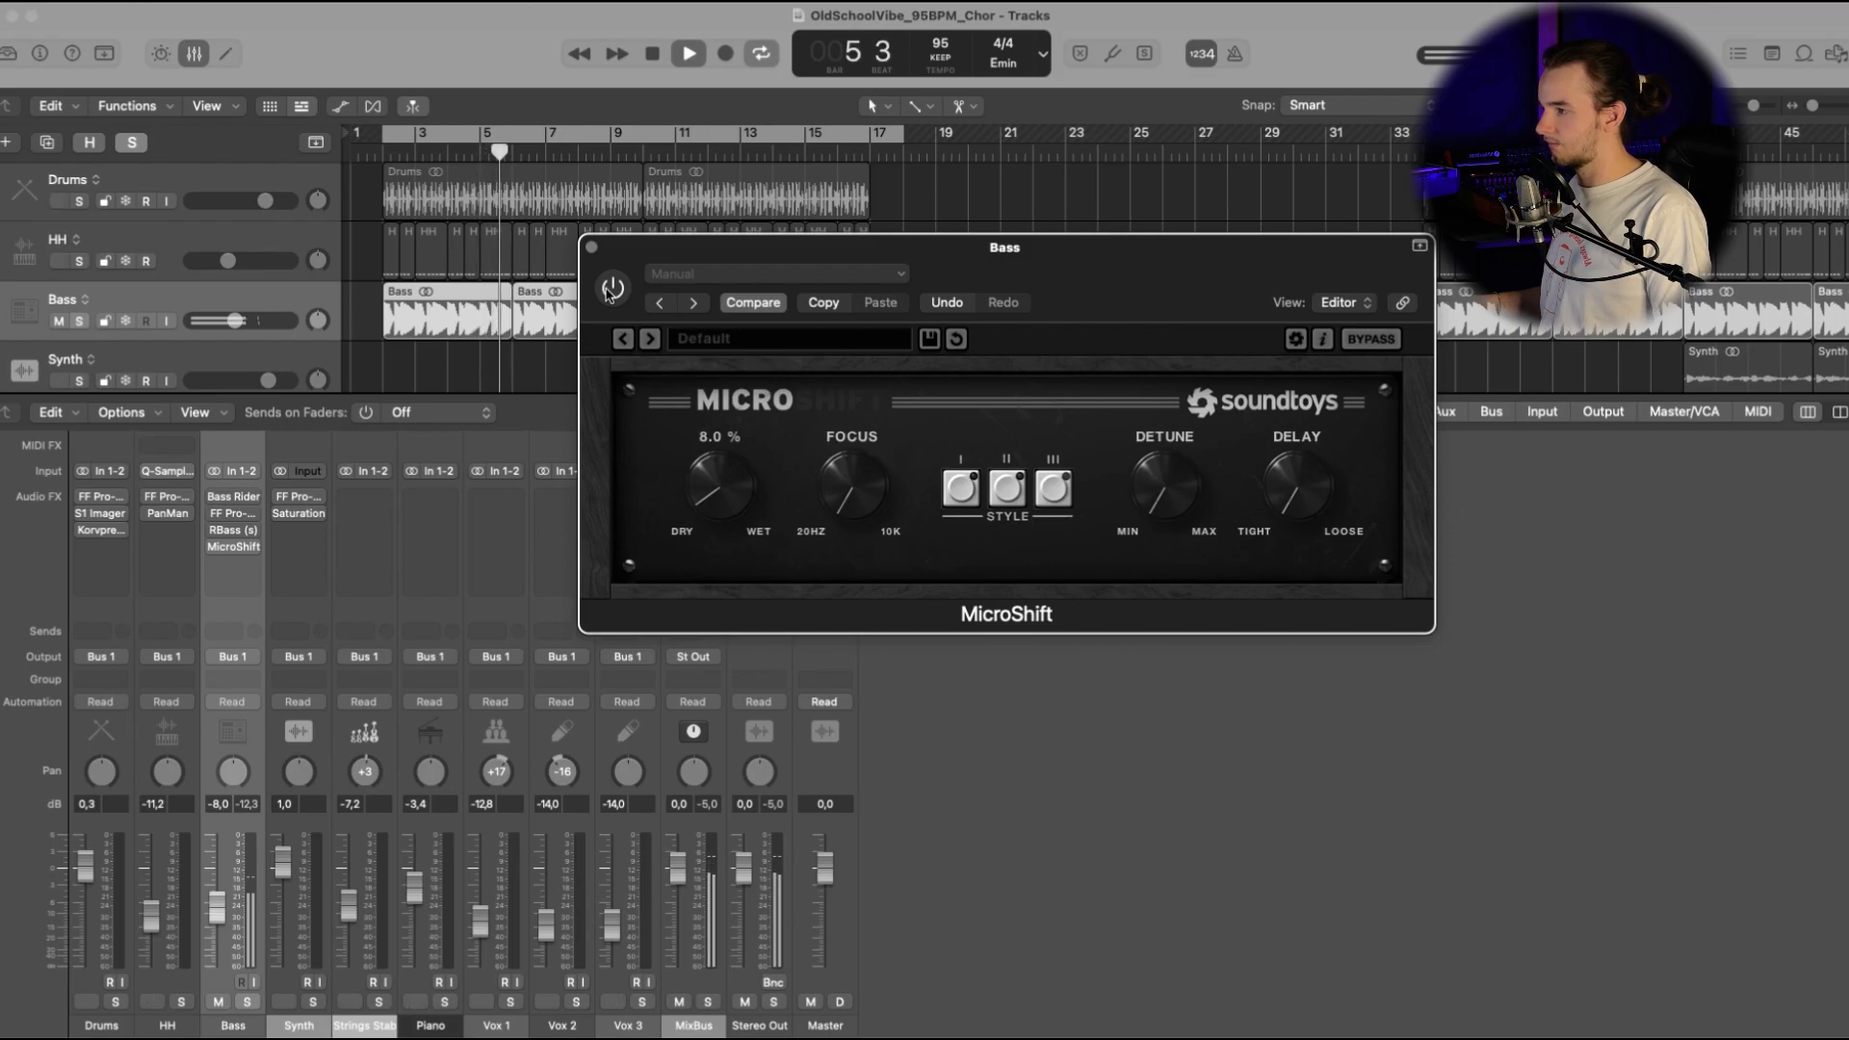
left_click(609, 291)
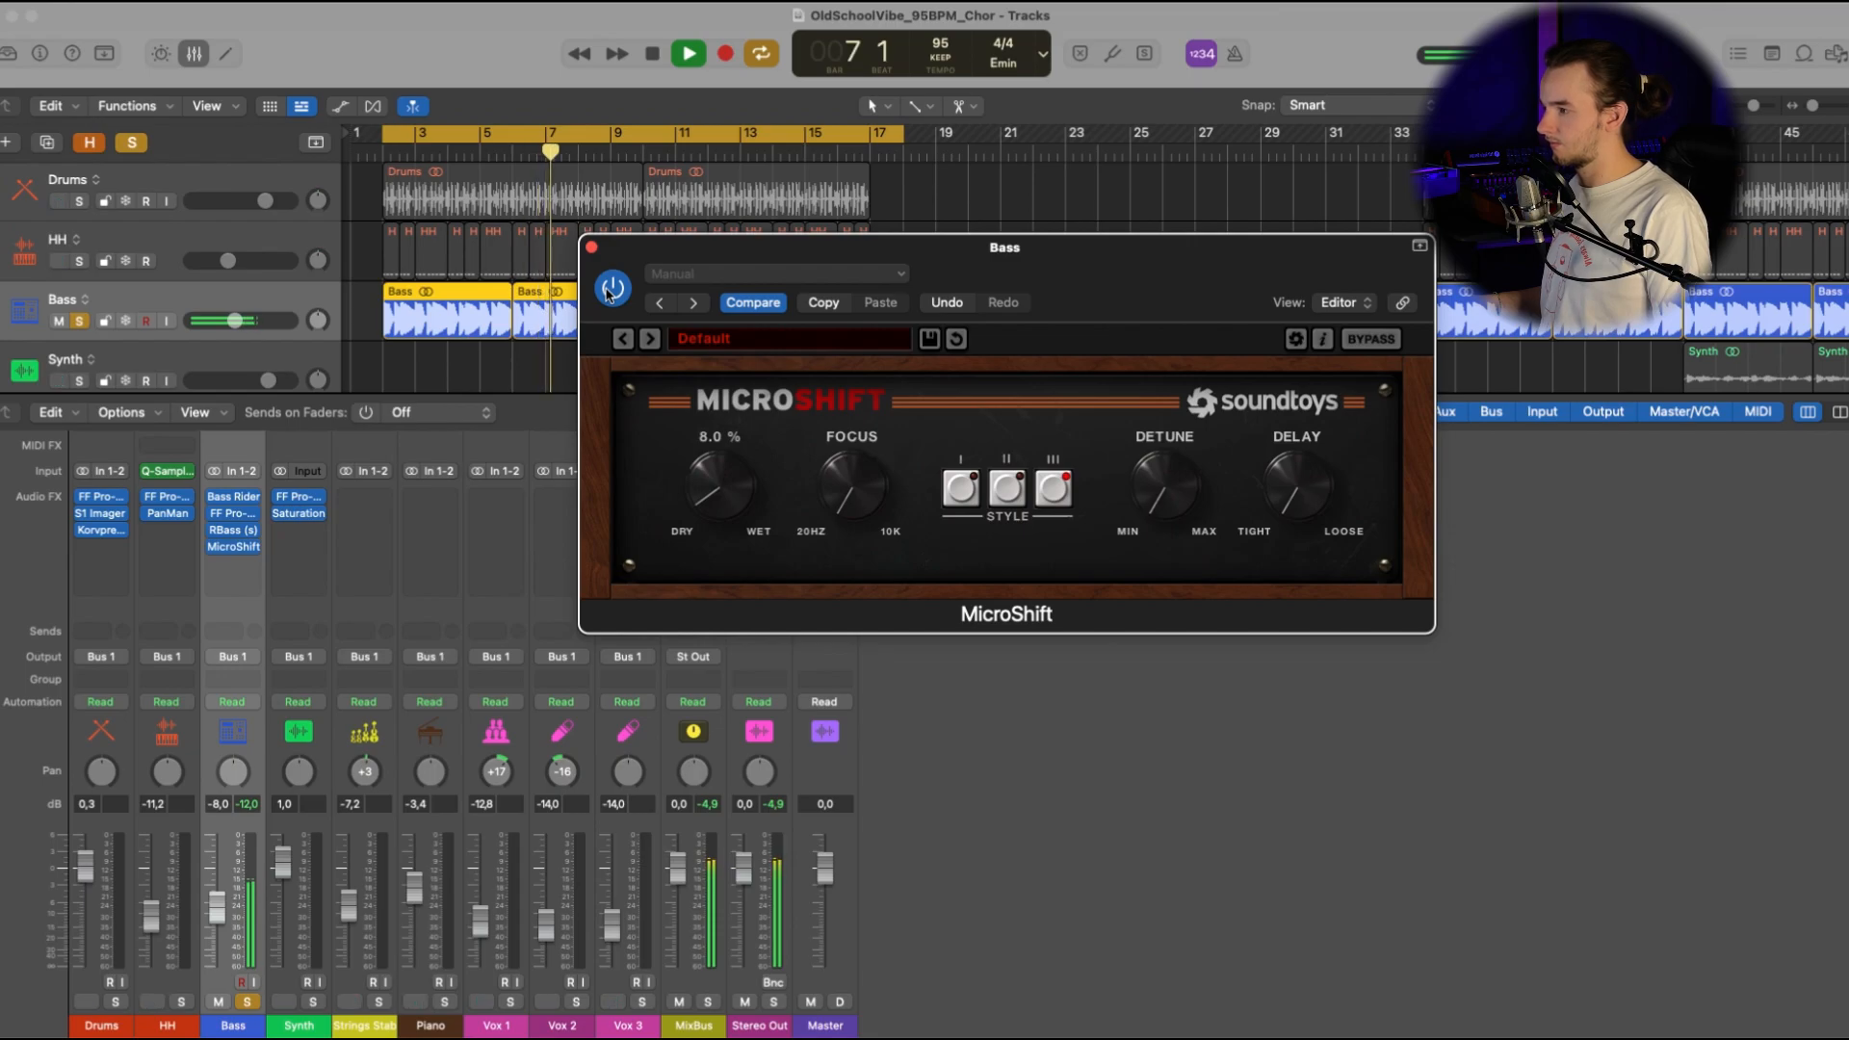
left_click(610, 290)
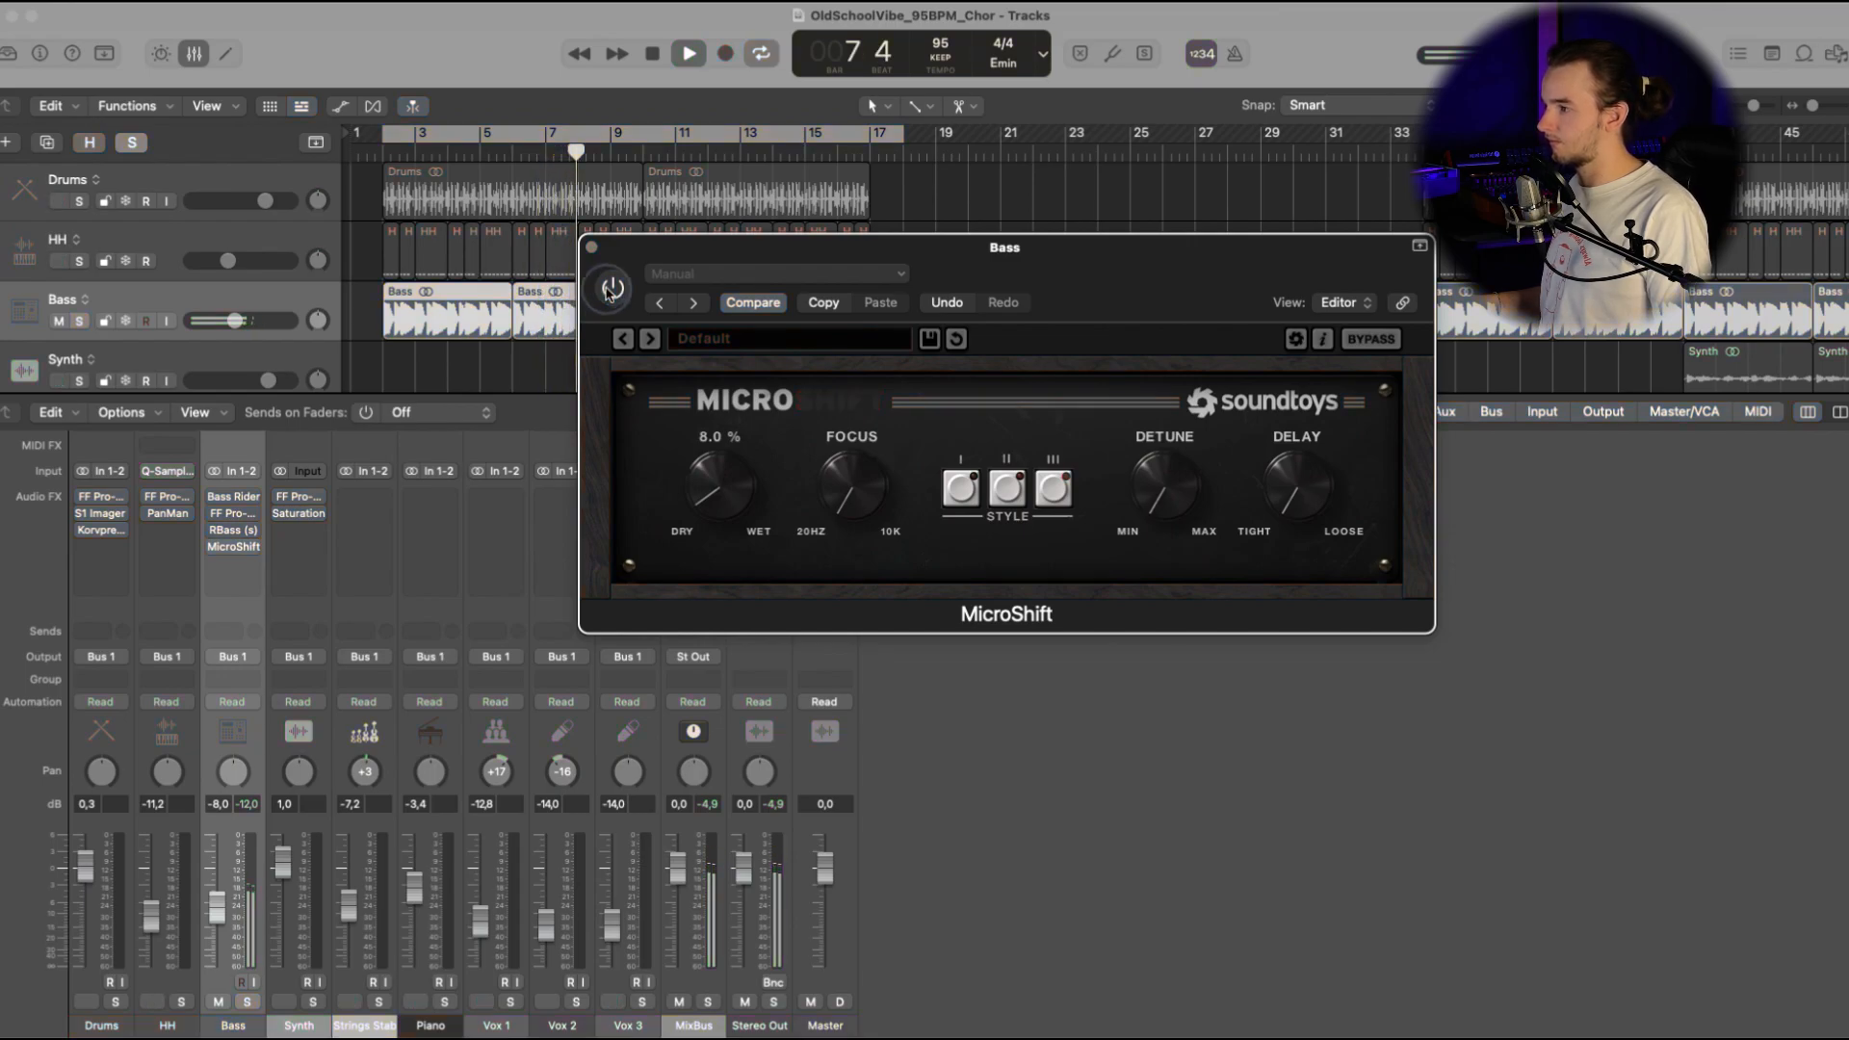